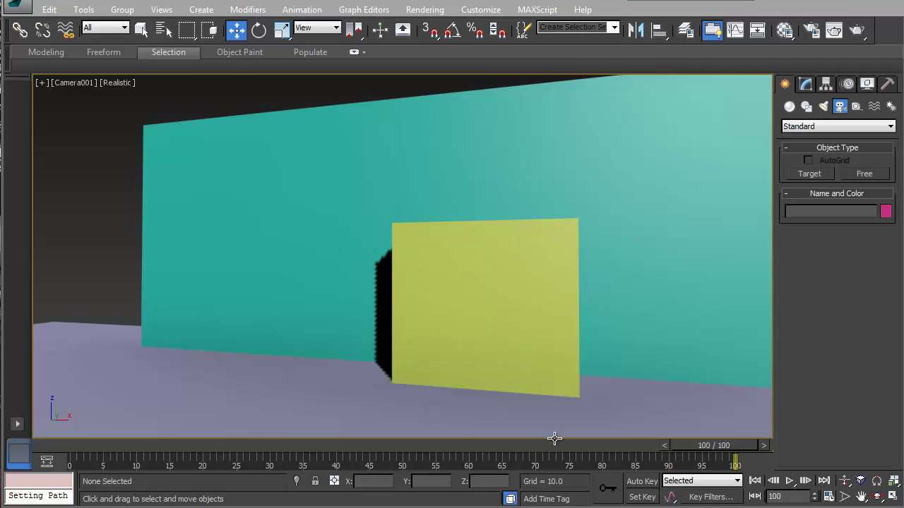
Return the animation to frame 0 and restore the four-viewport layout with the Top view active
left_click_drag(714, 448, 50, 446)
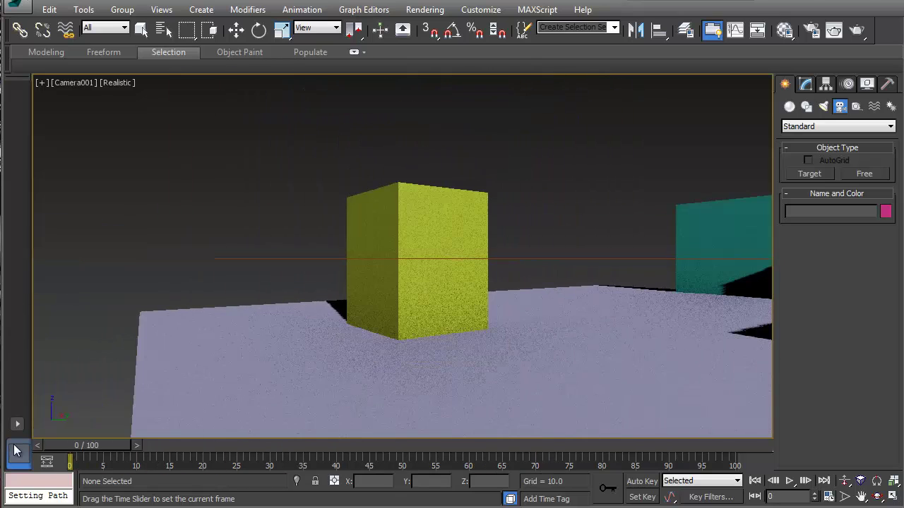
key("w")
key("alt+w")
left_click(101, 202)
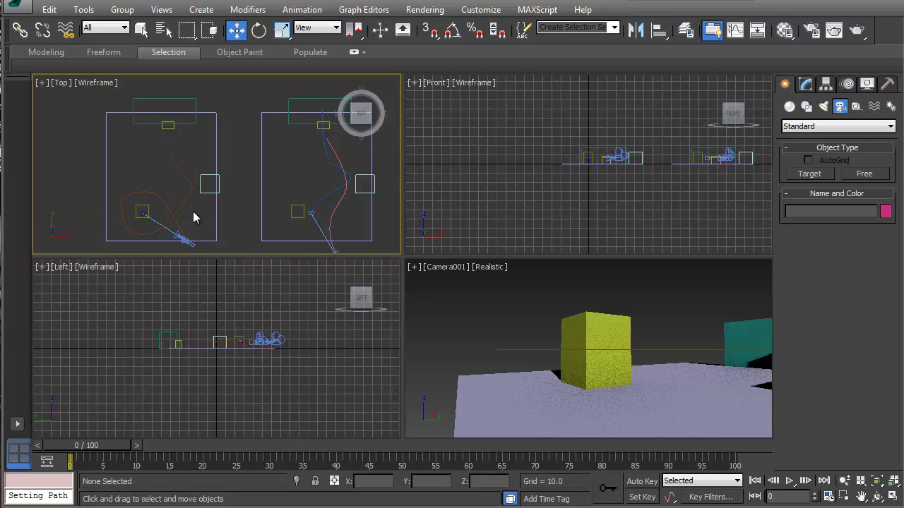
Maximize the Top view, scrub the camera to frame 29 at the small box, and return to frame 0
key("alt+w")
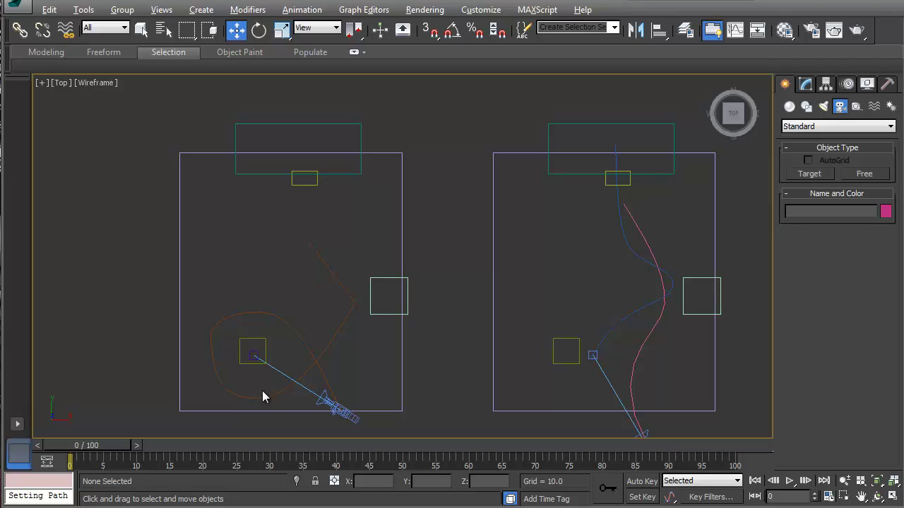
left_click_drag(119, 444, 65, 402)
key("w")
key("alt+w")
Maximize the Camera001 view and scrub back and forth to preview the approach to the yellow box
middle_click(598, 365)
key("alt+w")
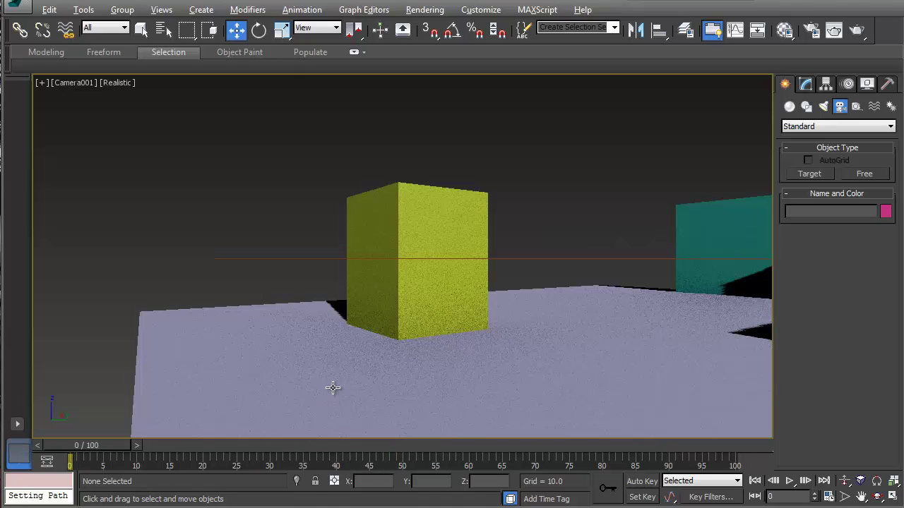
left_click_drag(99, 449, 81, 457)
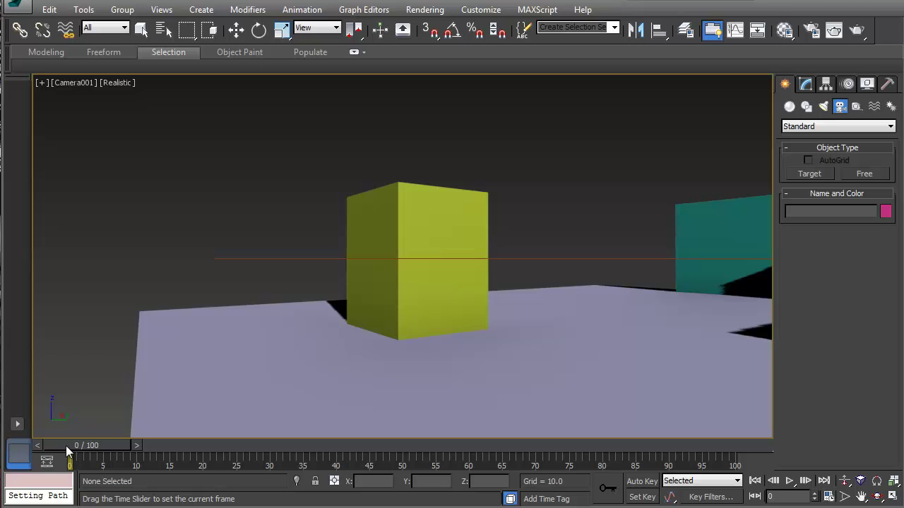
left_click_drag(66, 446, 370, 444)
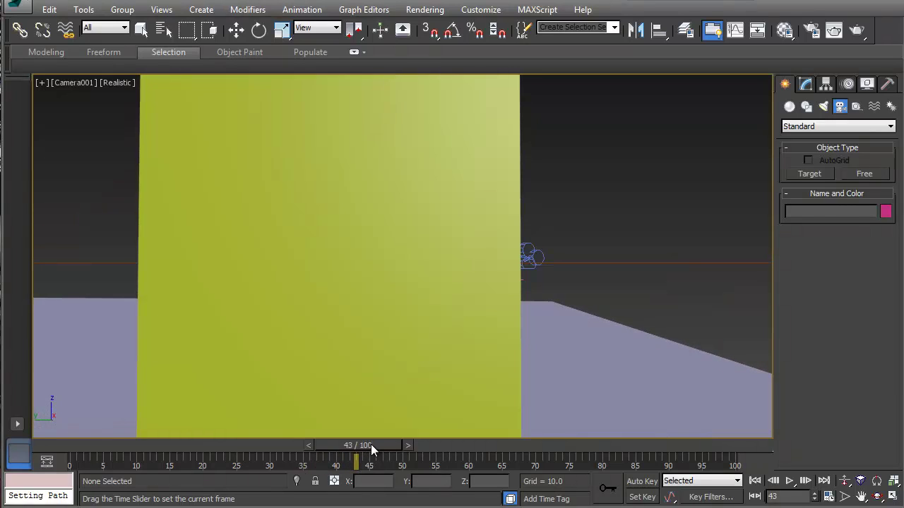
left_click_drag(371, 444, 102, 446)
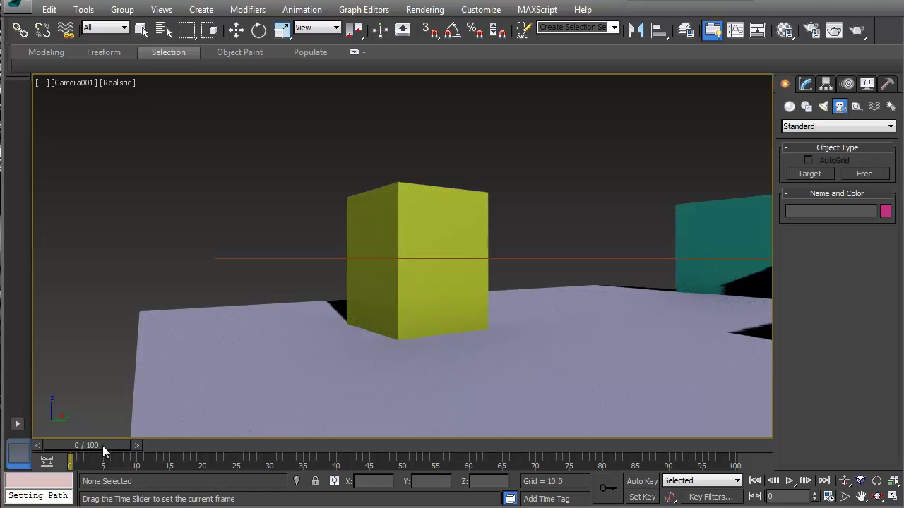
left_click_drag(102, 445, 474, 460)
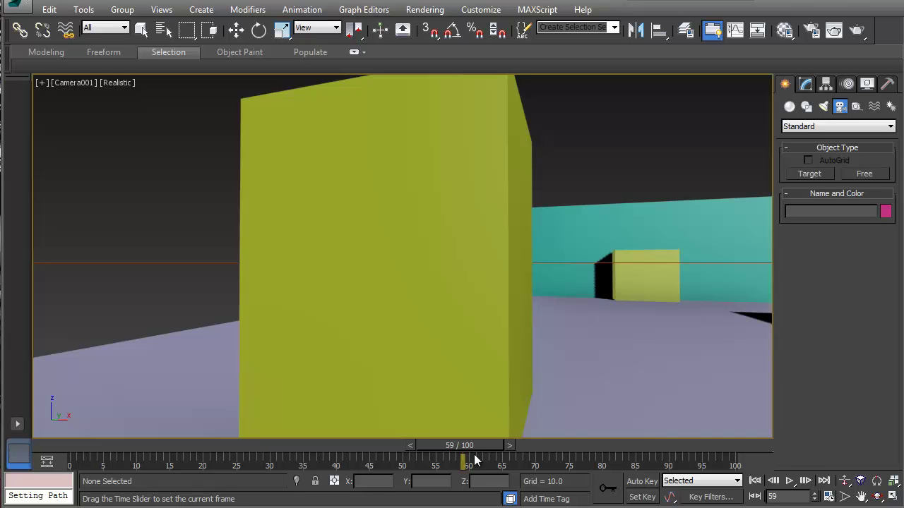
Scrub through frames 65, 74–75 and 84 to frame 100, checking the camera jump near the box
left_click_drag(475, 456, 573, 440)
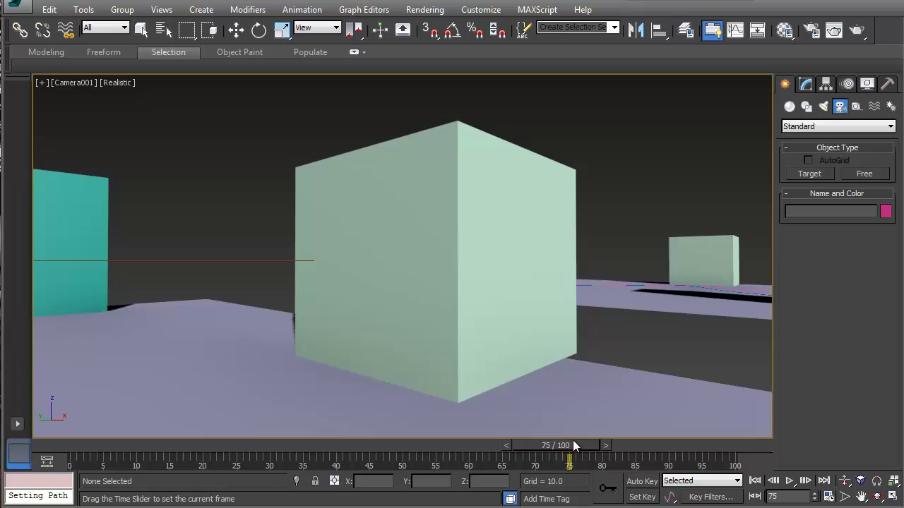
left_click_drag(573, 440, 569, 437)
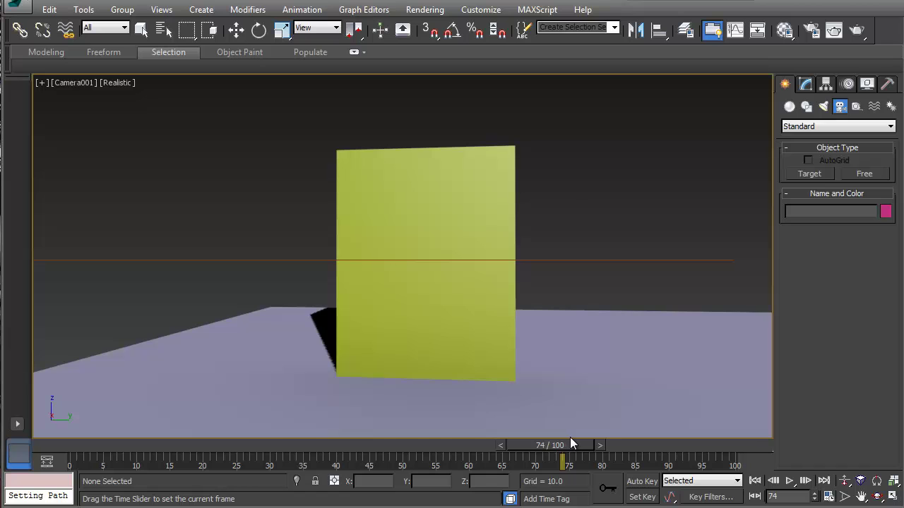
mouse_move(570, 438)
left_mouse_down()
mouse_move(522, 448)
mouse_move(574, 448)
left_mouse_up()
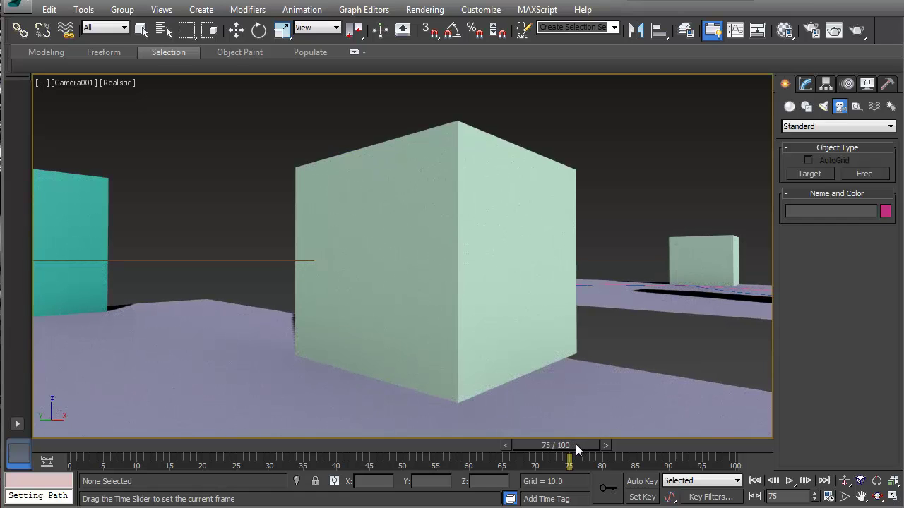
left_click_drag(575, 444, 793, 439)
key("w")
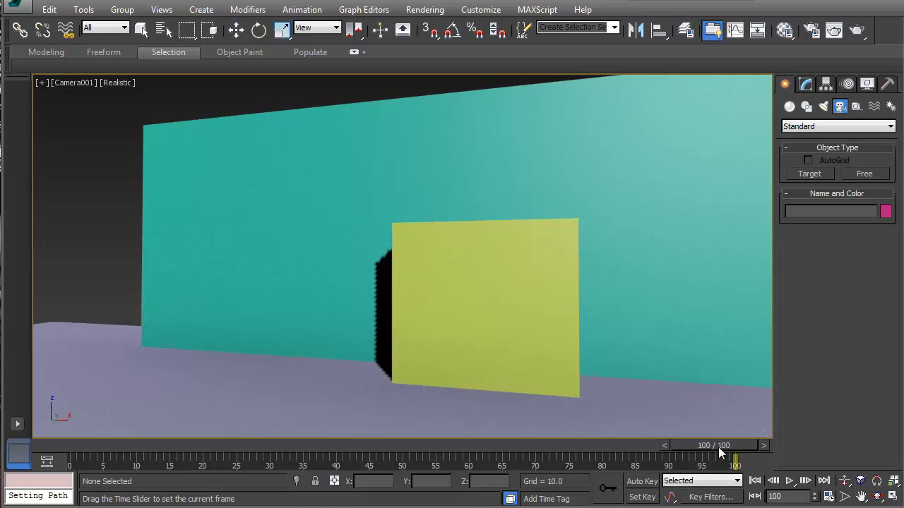
left_click_drag(718, 447, 759, 445)
key("w")
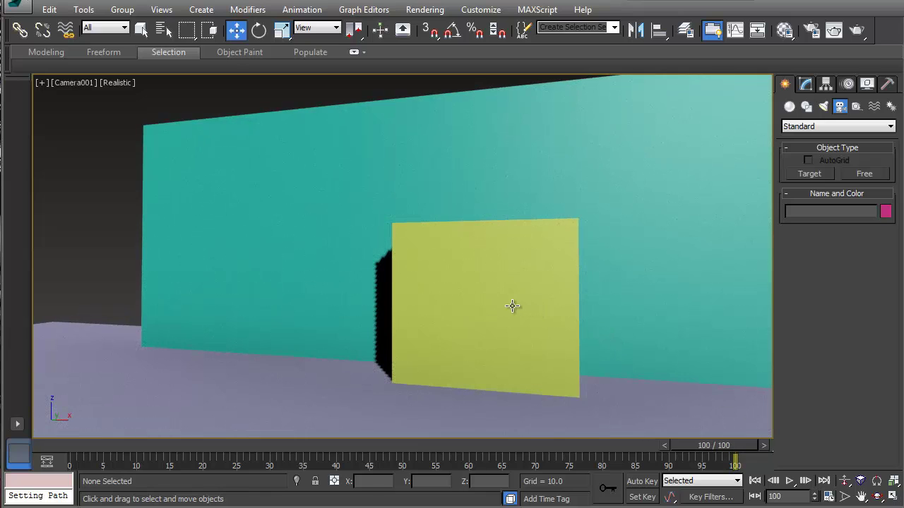
Select Camera002 and apply a Path Constraint using the pink spline
key("alt+w")
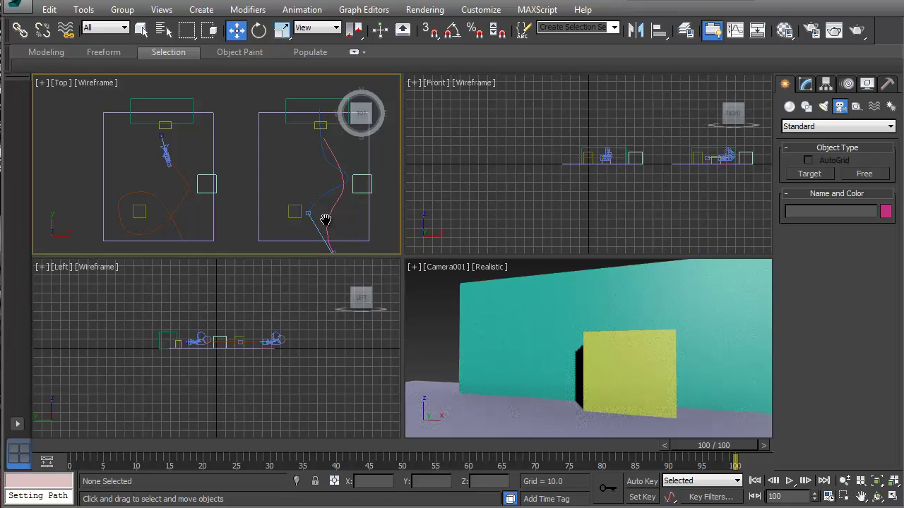
middle_click_drag(323, 218, 301, 204)
key("alt+w")
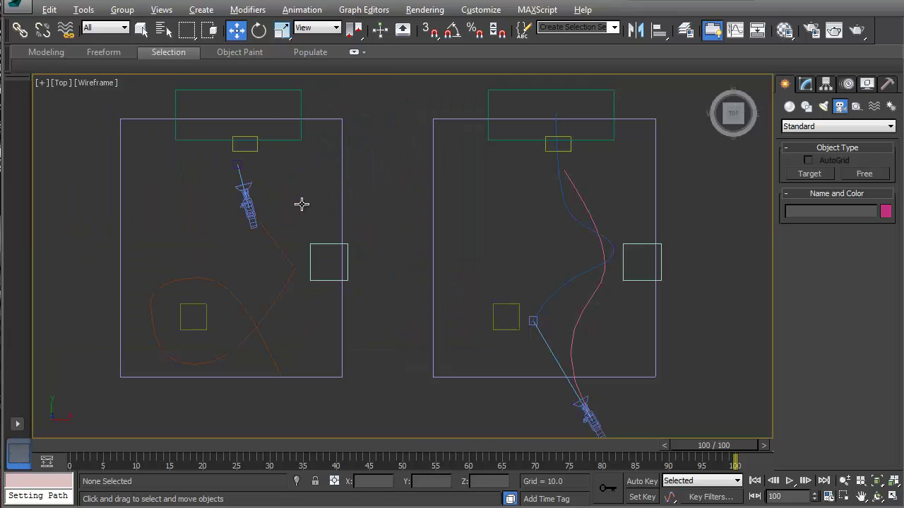
middle_click_drag(298, 305, 231, 262)
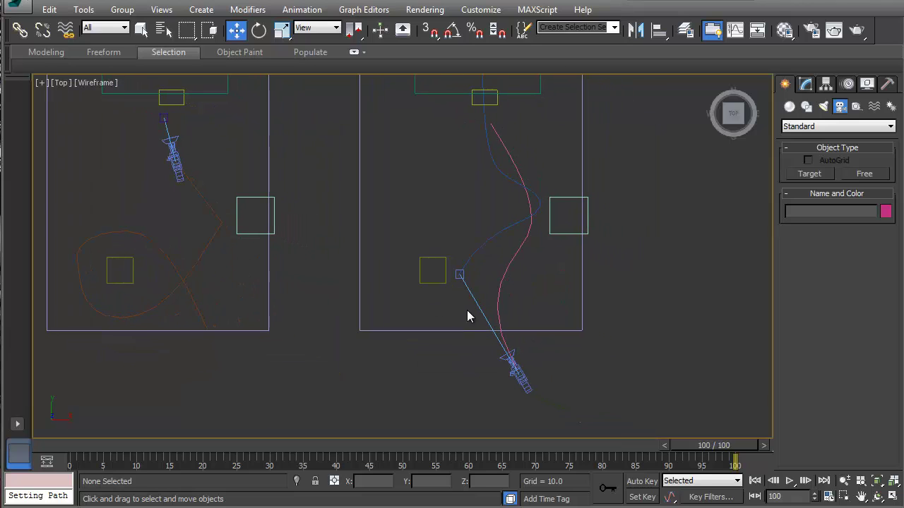
left_click(517, 379)
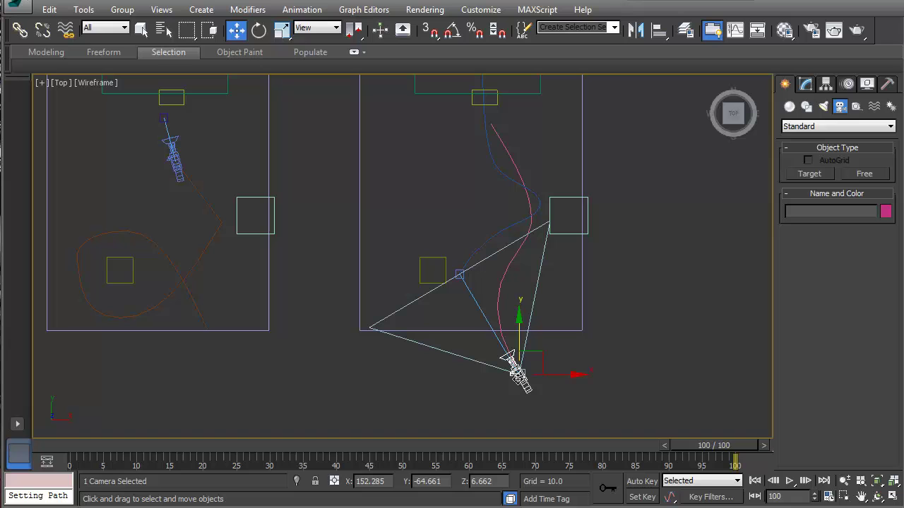
left_click(302, 9)
mouse_move(321, 86)
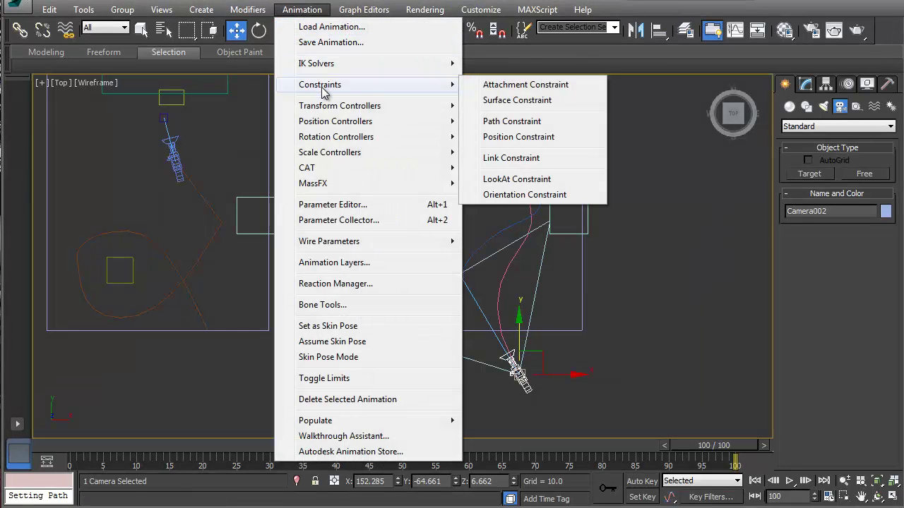
left_click(510, 120)
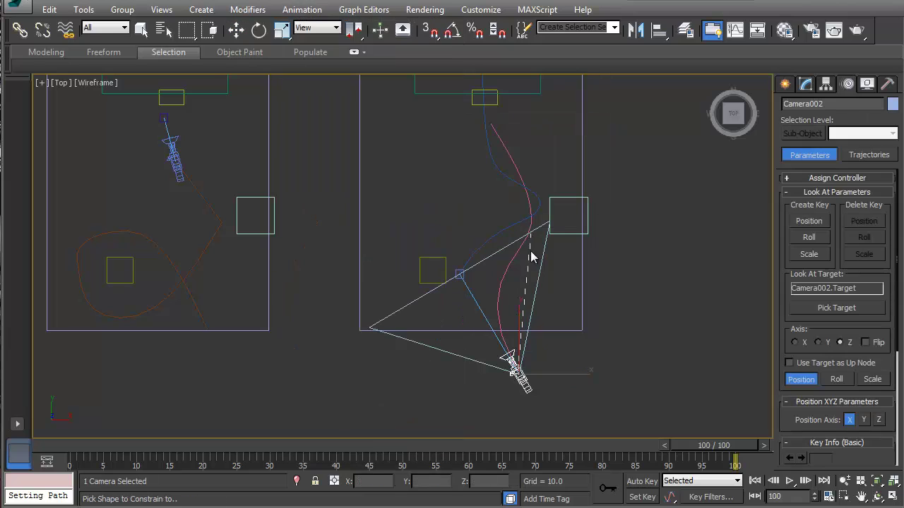
left_click(504, 277)
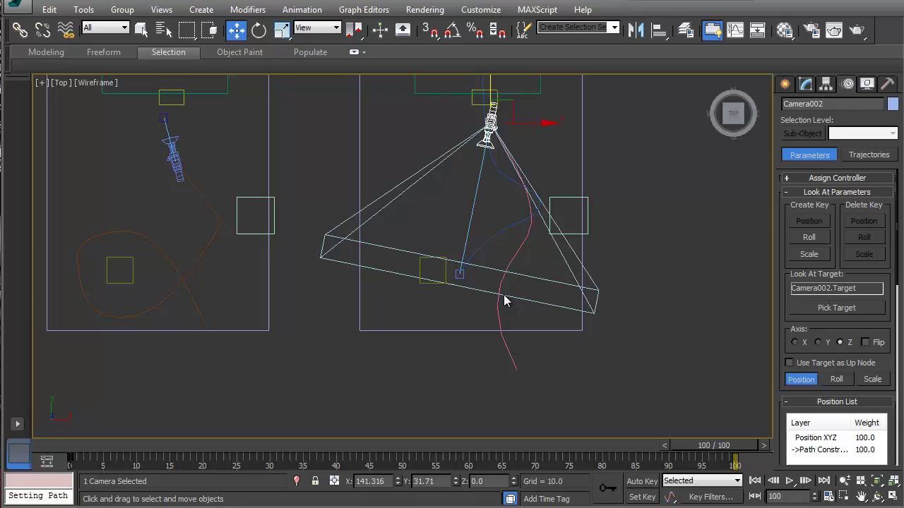
Scrub the timeline to check Camera002 travelling along the pink path to frames 75 and 57
left_click_drag(827, 329, 844, 225)
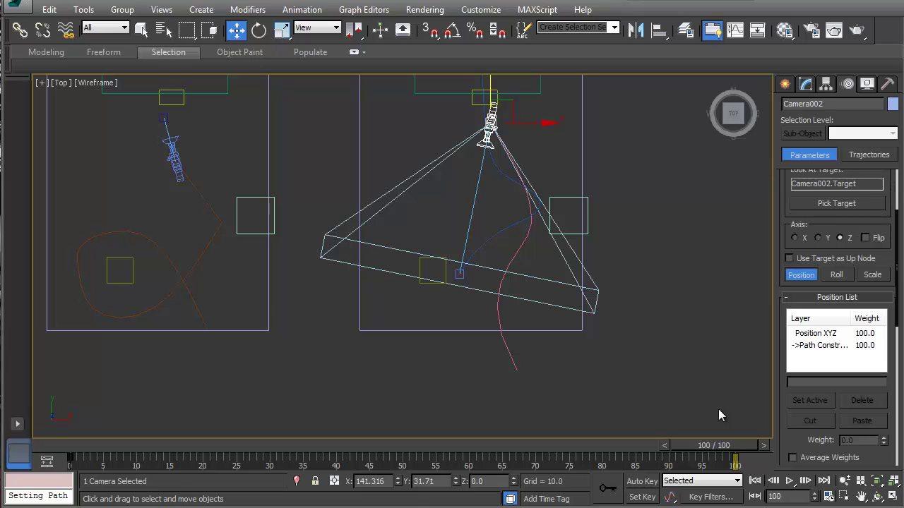
left_click_drag(713, 446, 57, 433)
key("w")
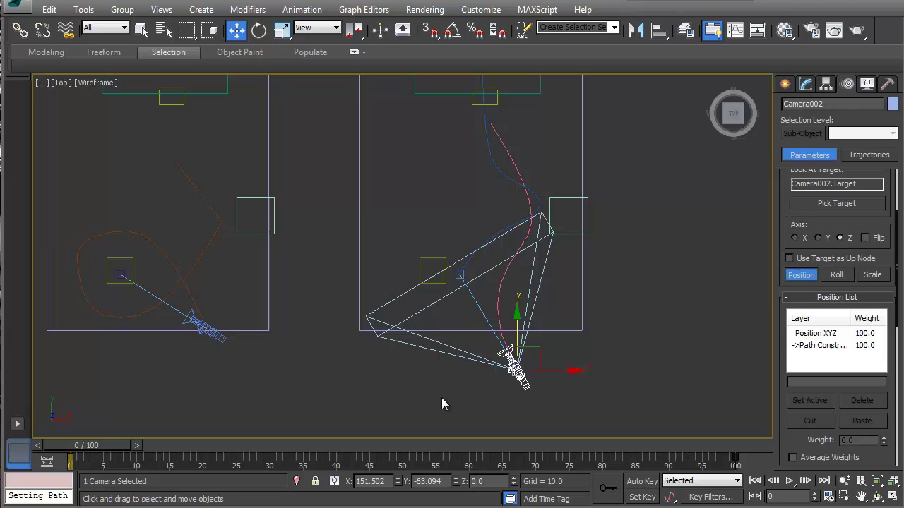
left_click_drag(82, 444, 51, 429)
left_click_drag(98, 443, 36, 418)
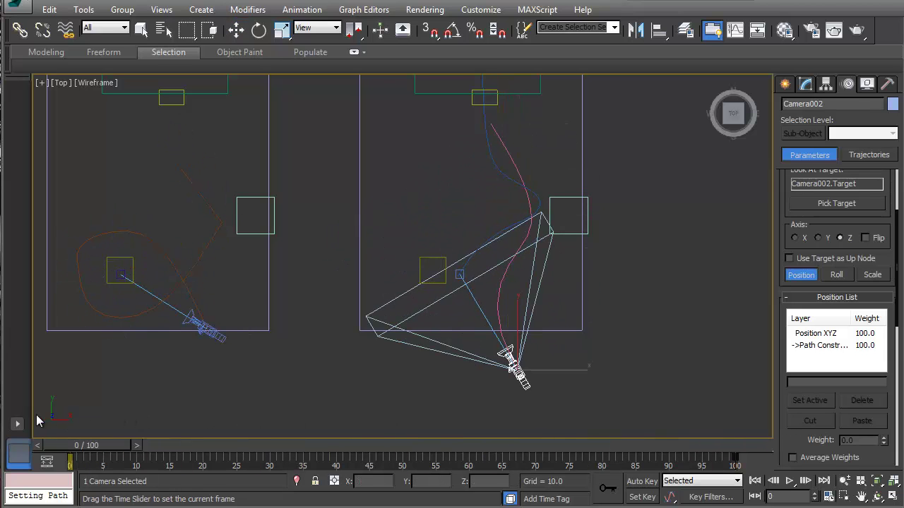
At frame 0, keep Camera002's lens at 20mm, then select Camera002.Target in the Top view
key("w")
left_click(803, 86)
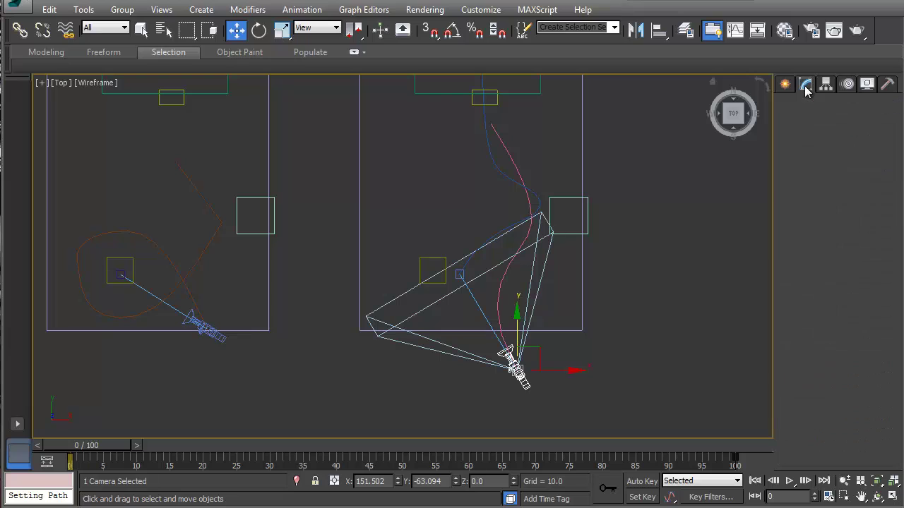
left_click(831, 348)
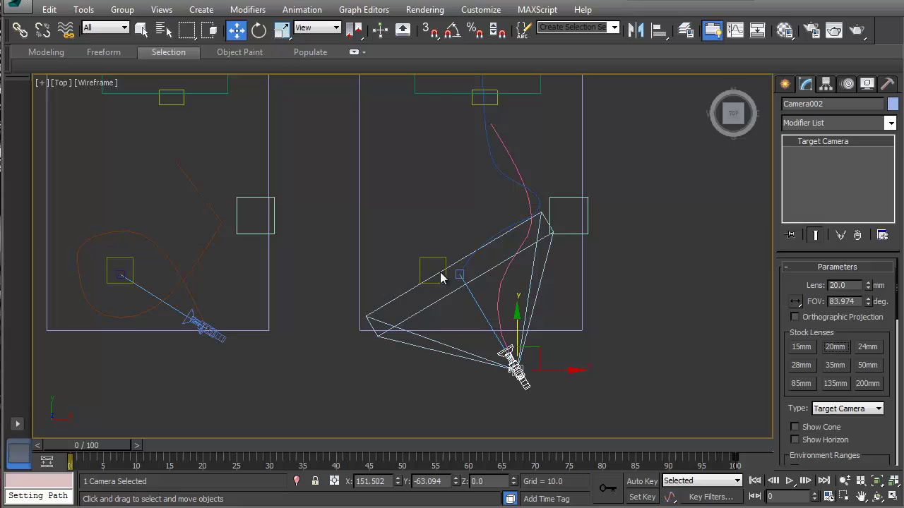
left_click(462, 277)
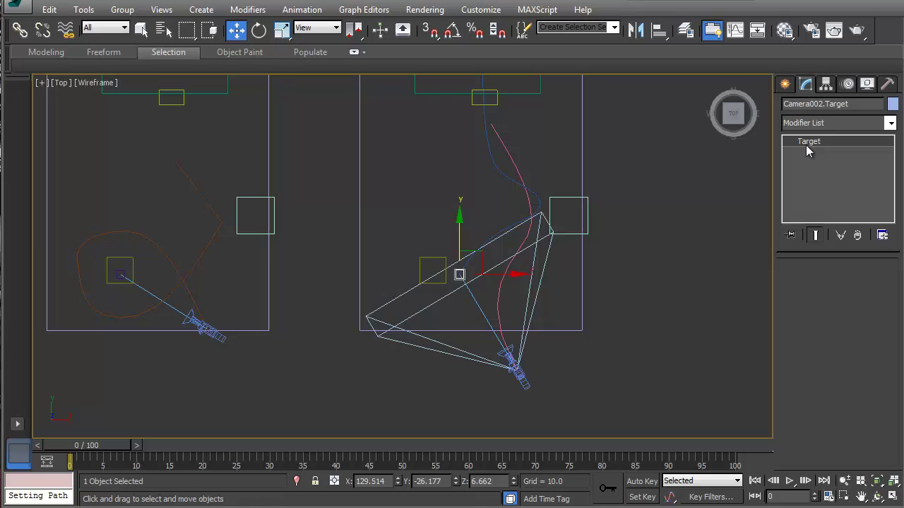
Create a Dummy helper, Dummy001, at Camera002's target point in the Top view
left_click(785, 85)
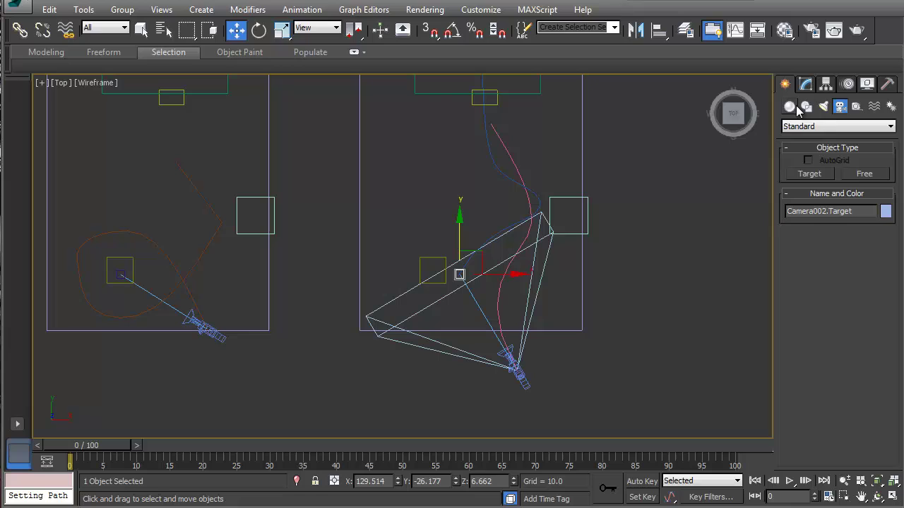
left_click(857, 107)
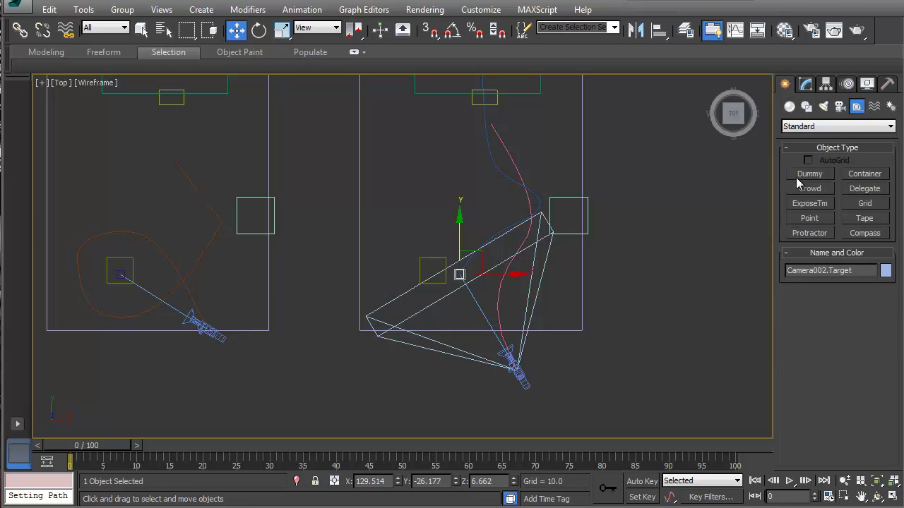
left_click(797, 179)
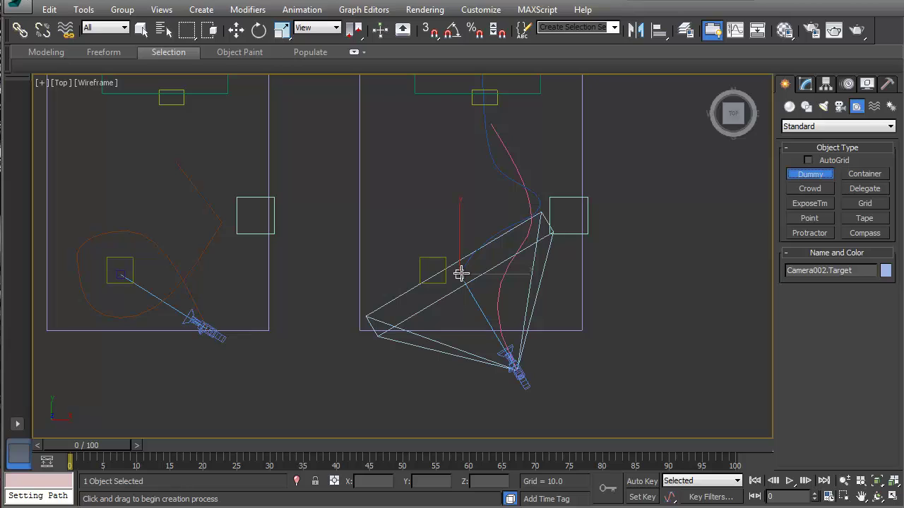
left_click_drag(460, 274, 470, 281)
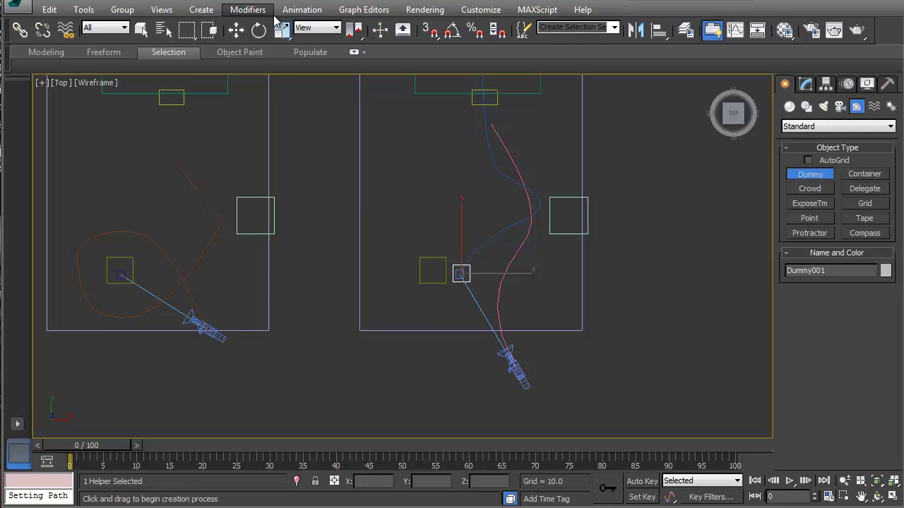
left_click(302, 10)
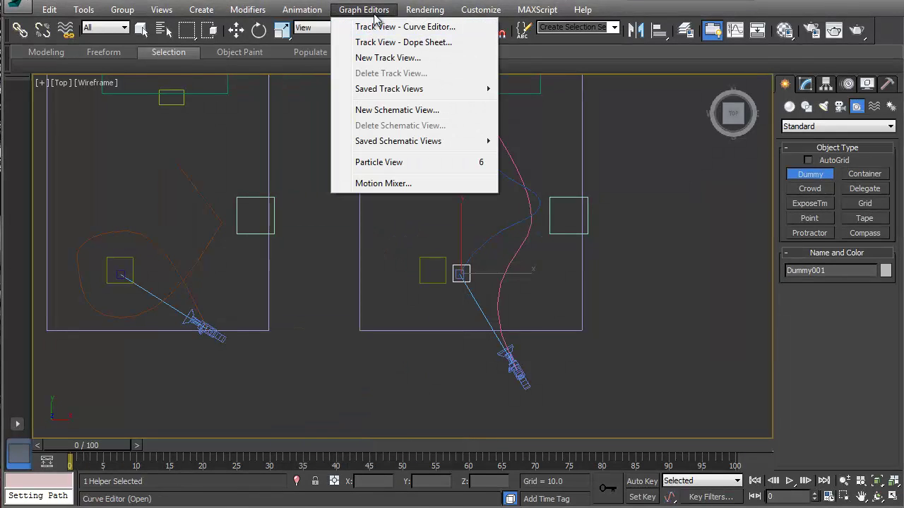
mouse_move(271, 15)
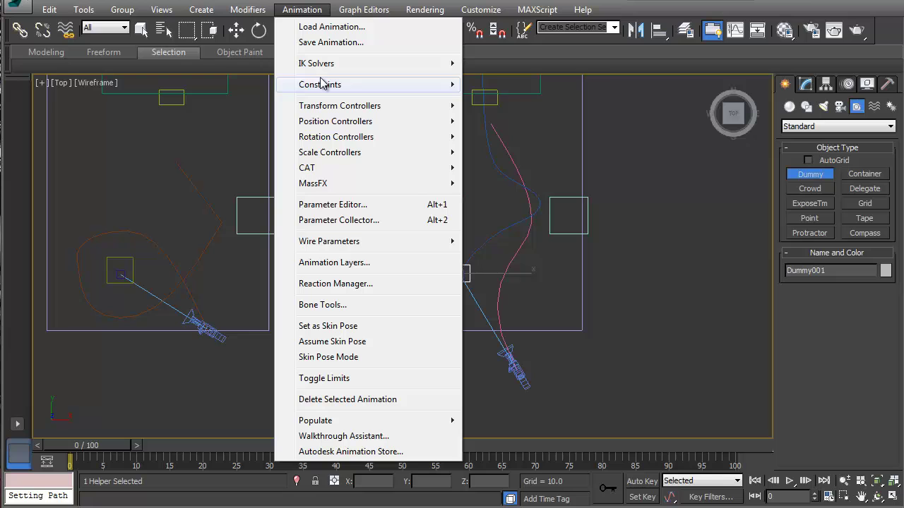
Path-constrain Dummy001 to the blue spline and scrub to frame 42 to test it
mouse_move(340, 86)
left_click(493, 121)
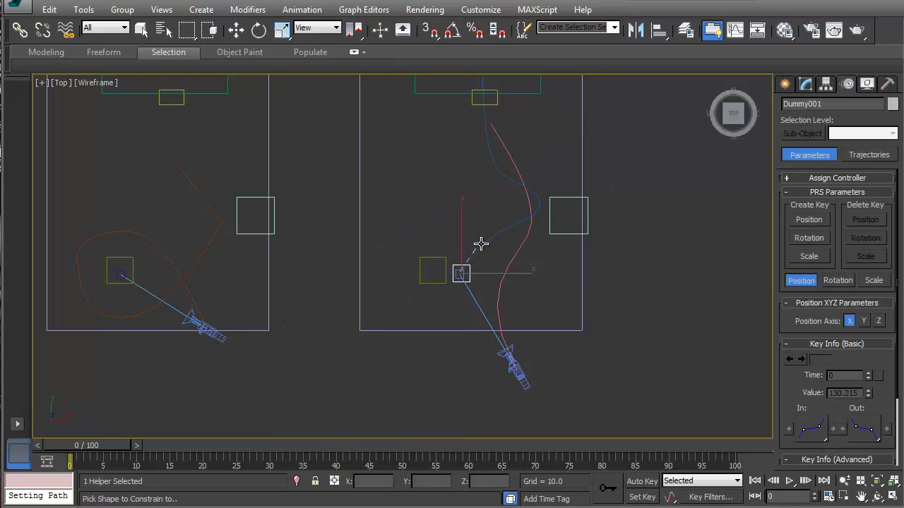
left_click(481, 248)
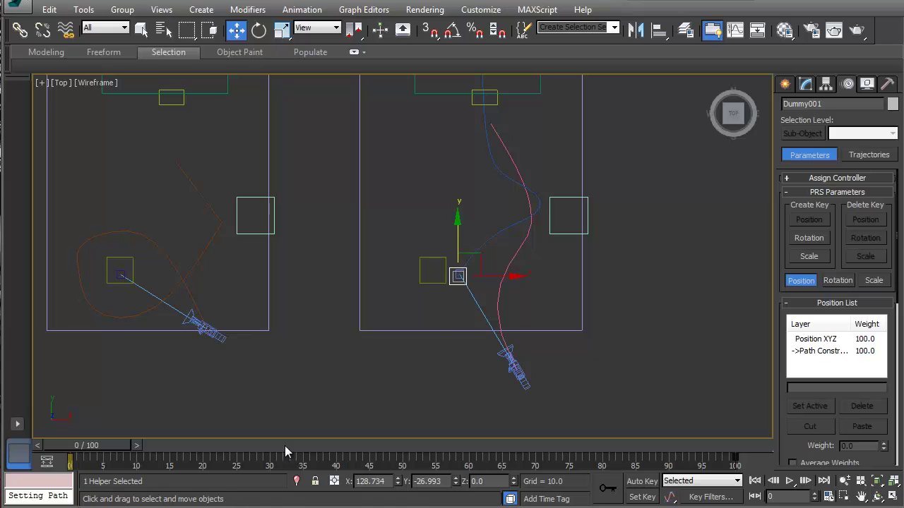
left_click_drag(101, 449, 78, 424)
Move Camera002.Target onto Dummy001
key("w")
scroll(472, 283, "up", 5)
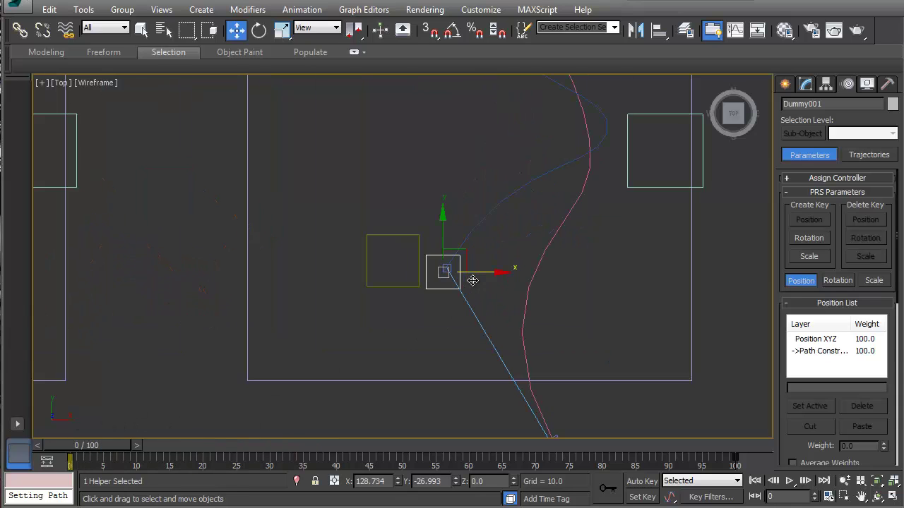
left_click(434, 264)
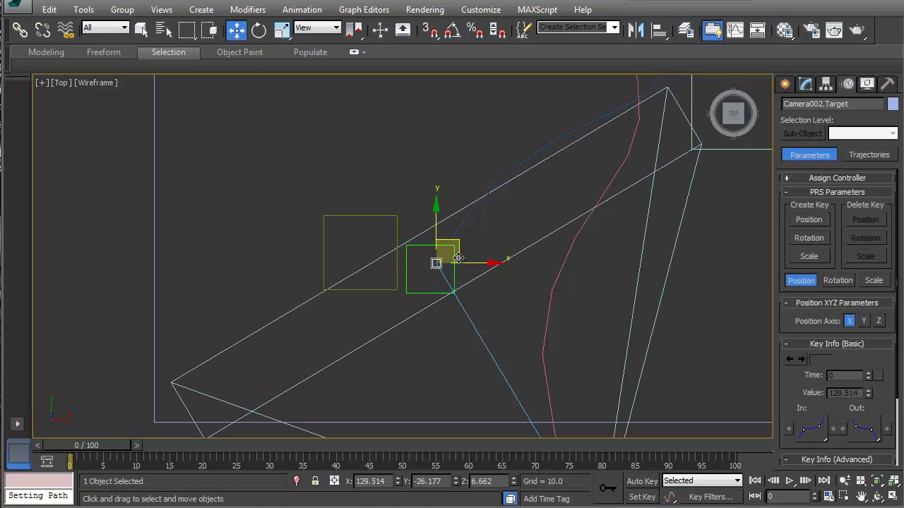
left_click_drag(459, 251, 454, 256)
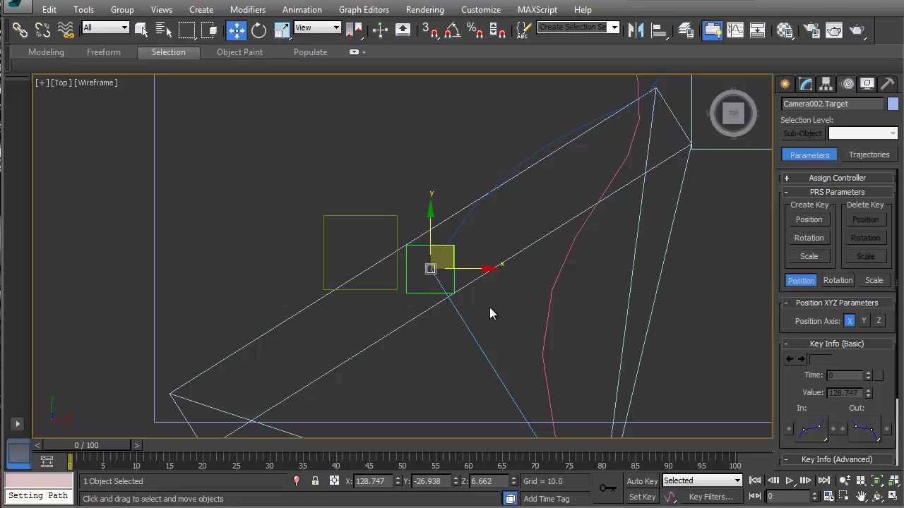
Link Camera002.Target to Dummy001 and scrub to frame 30 to confirm it follows the blue path
left_click(803, 86)
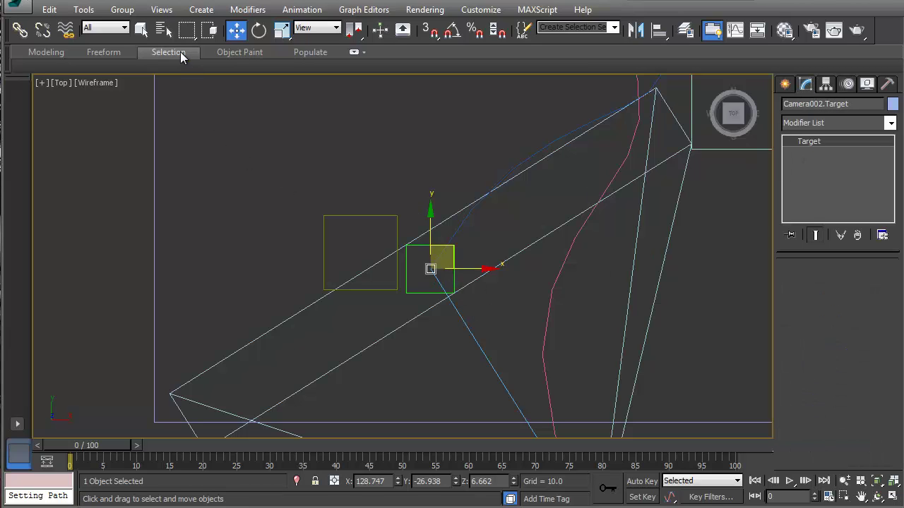
left_click(19, 30)
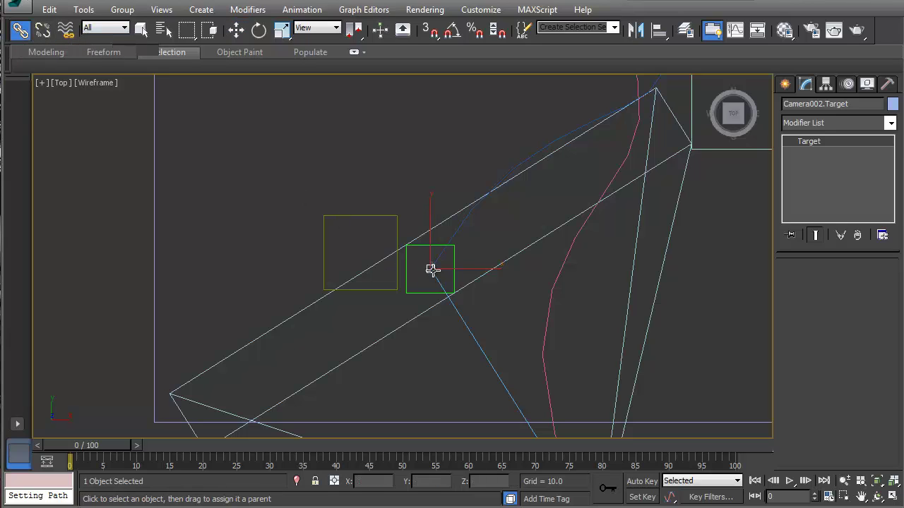
left_click_drag(434, 272, 455, 279)
left_click_drag(93, 444, 125, 377)
key("ctrl+l")
scroll(512, 313, "down", 2)
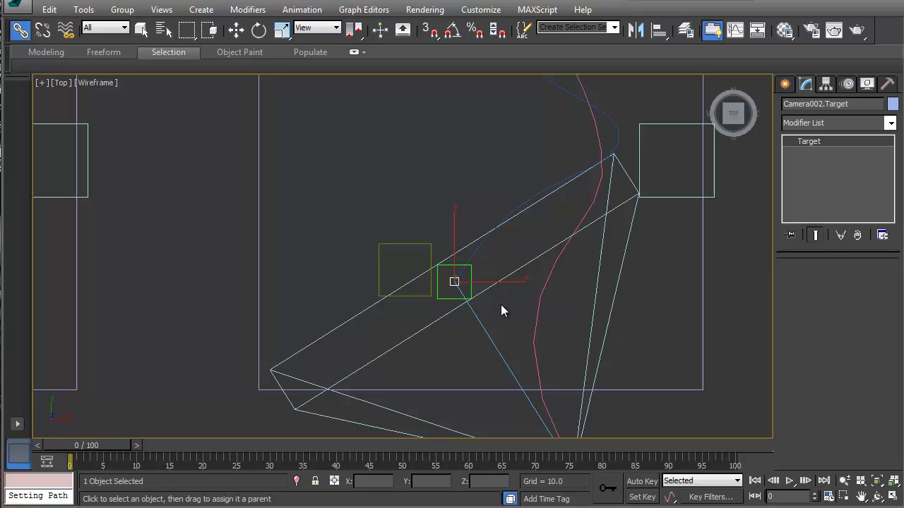
View through Camera002 in Realistic shading, preview to frame 18, then restore the four-viewport layout
key("c")
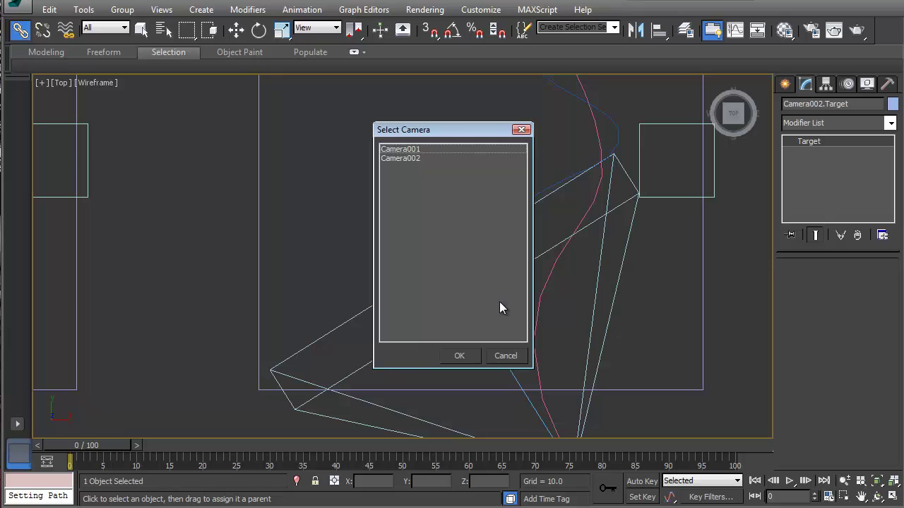
double_click(402, 160)
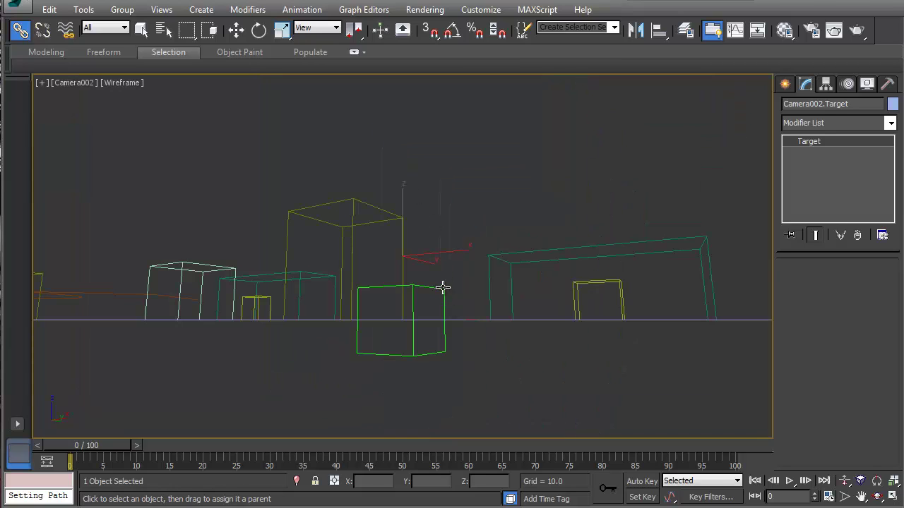
key("F3")
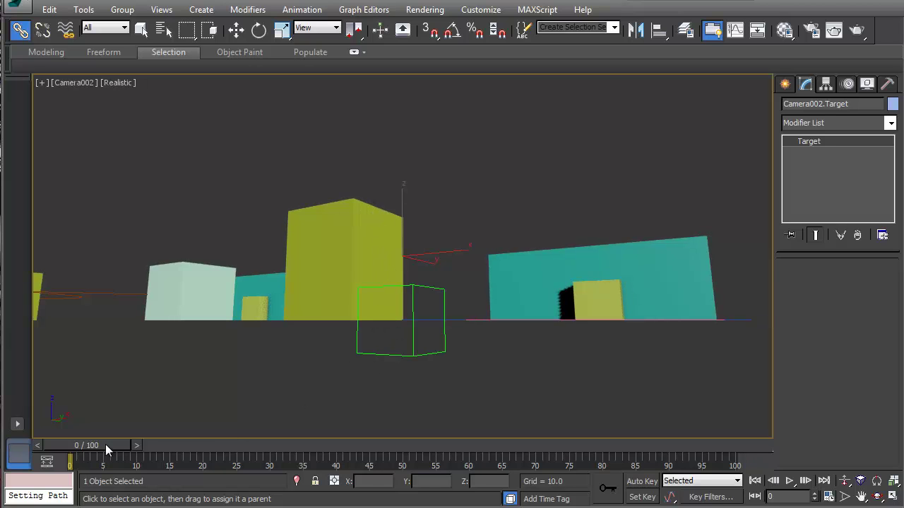
left_click_drag(98, 445, 42, 434)
key("l")
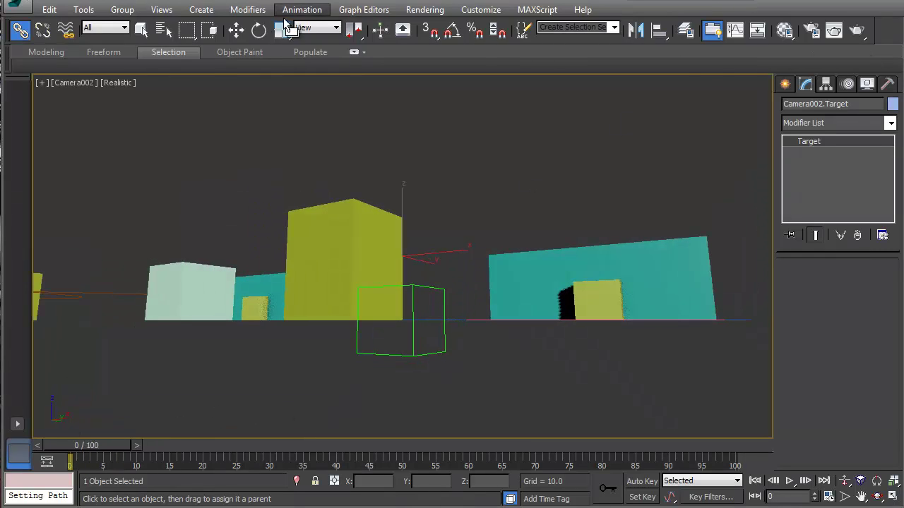
key("alt+w")
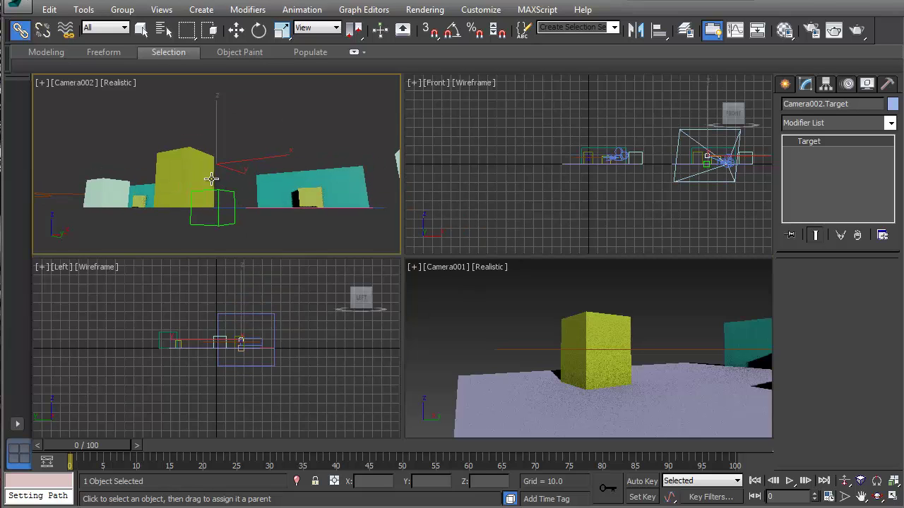
key("t")
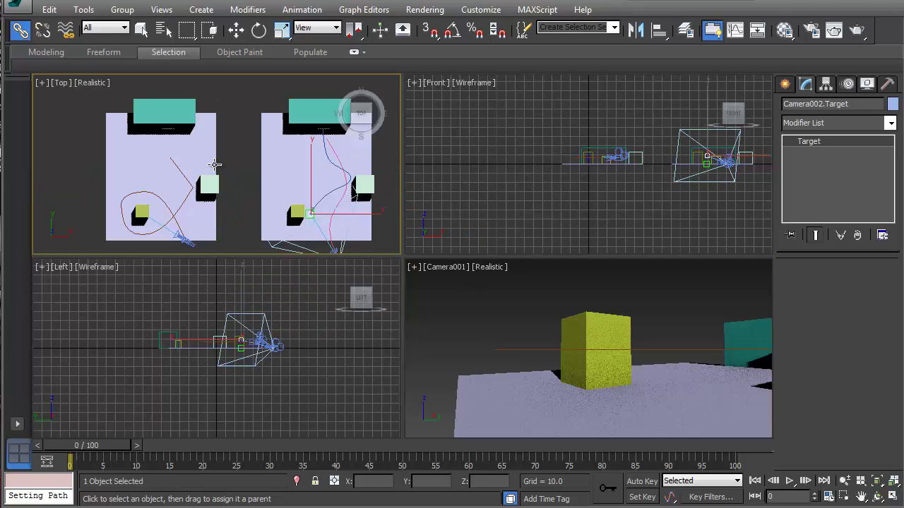
Select both right-room path splines and nudge them with Move in the Top view
left_click(341, 201)
left_click(329, 196)
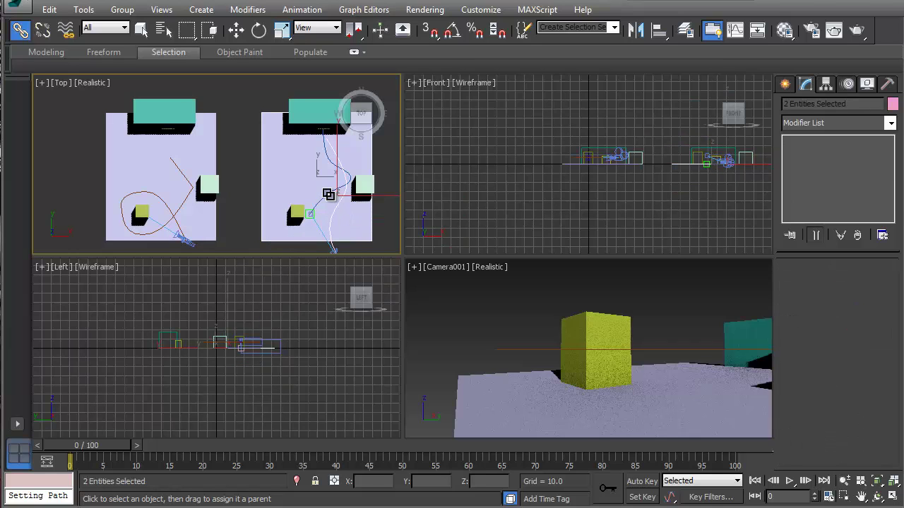
right_click(329, 196)
left_click(339, 204)
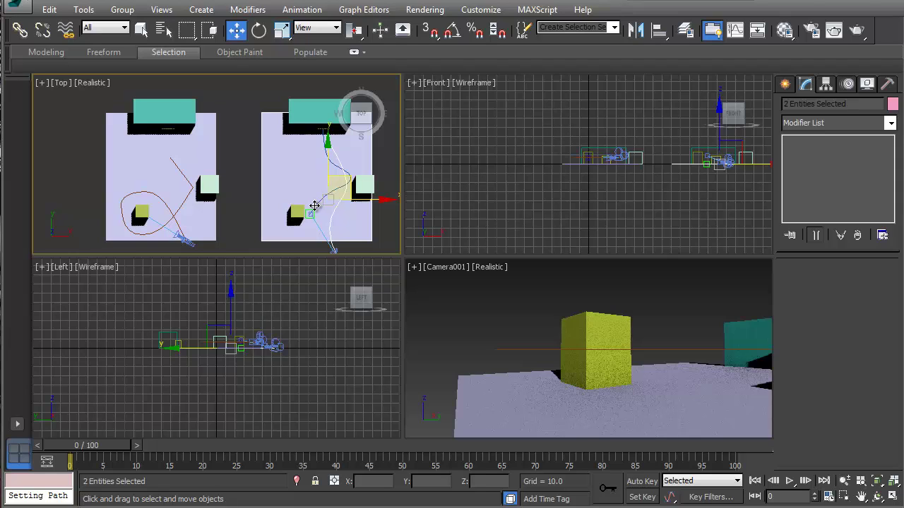
middle_click_drag(338, 218, 331, 214)
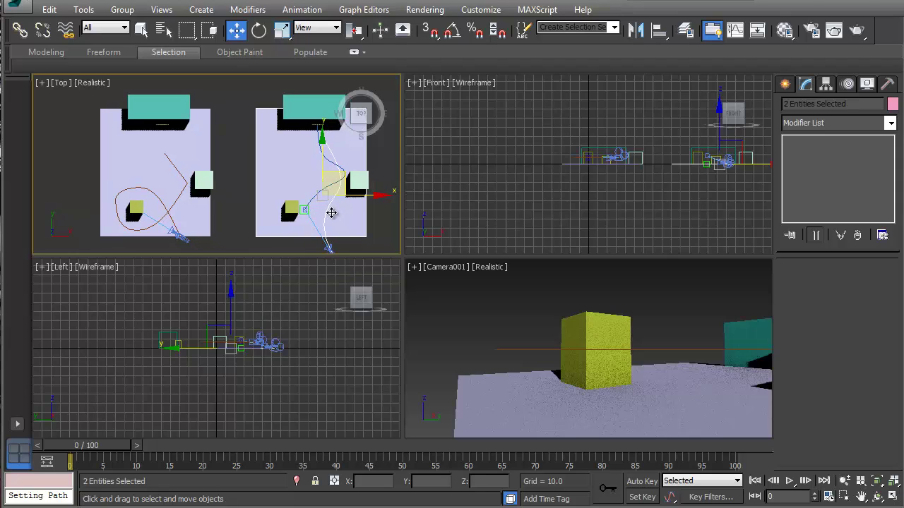
Raise the pink Line002 and blue paths to about Y 6.228, then move Camera001 against the yellow box
key("alt+w")
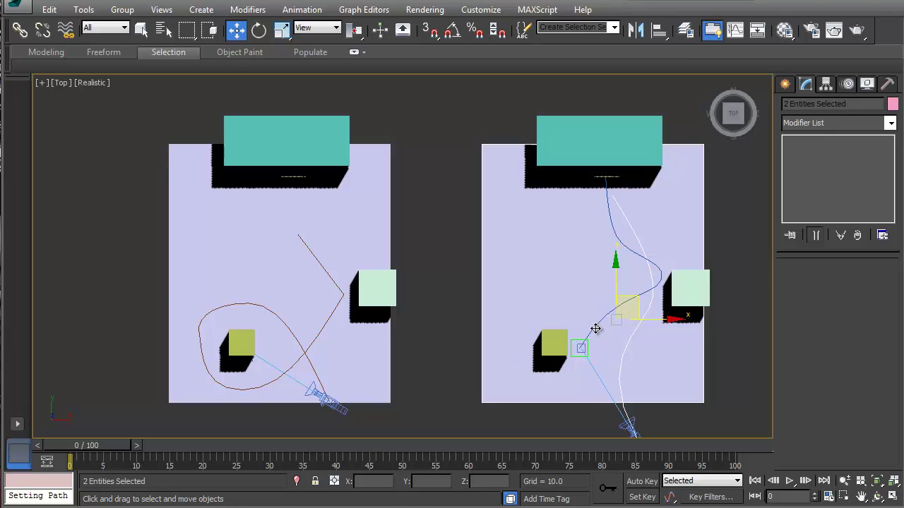
left_click(676, 413)
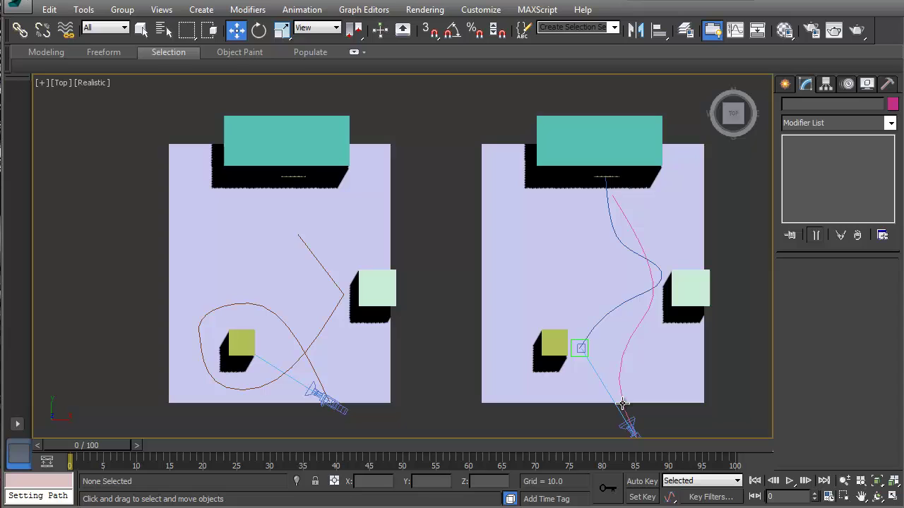
left_click(621, 404)
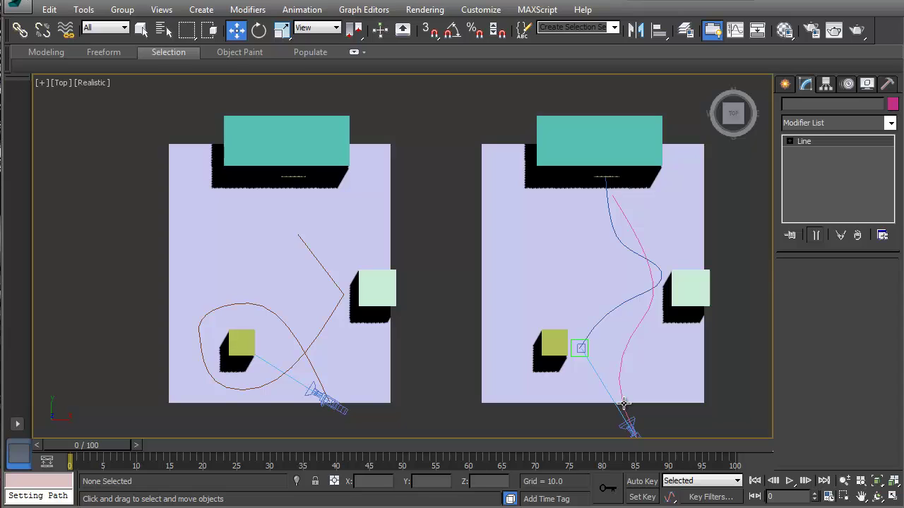
left_click(599, 323, "ctrl")
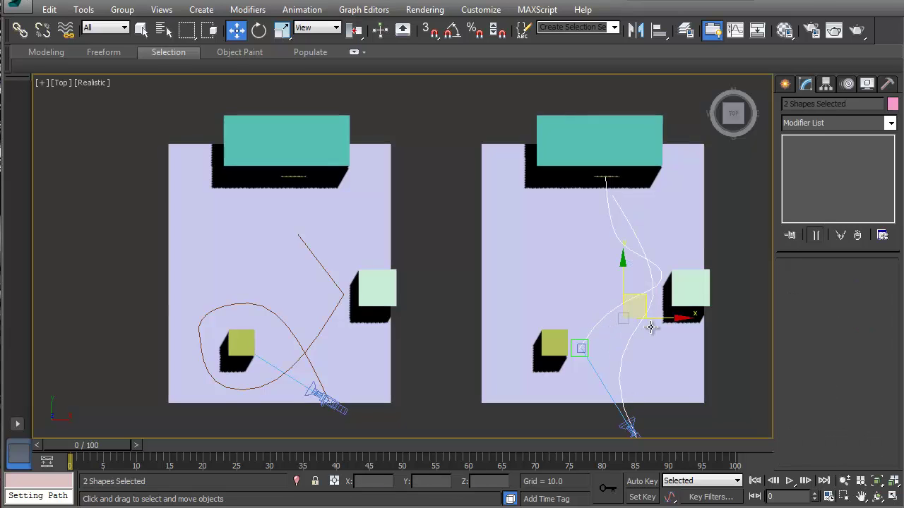
key("alt+w")
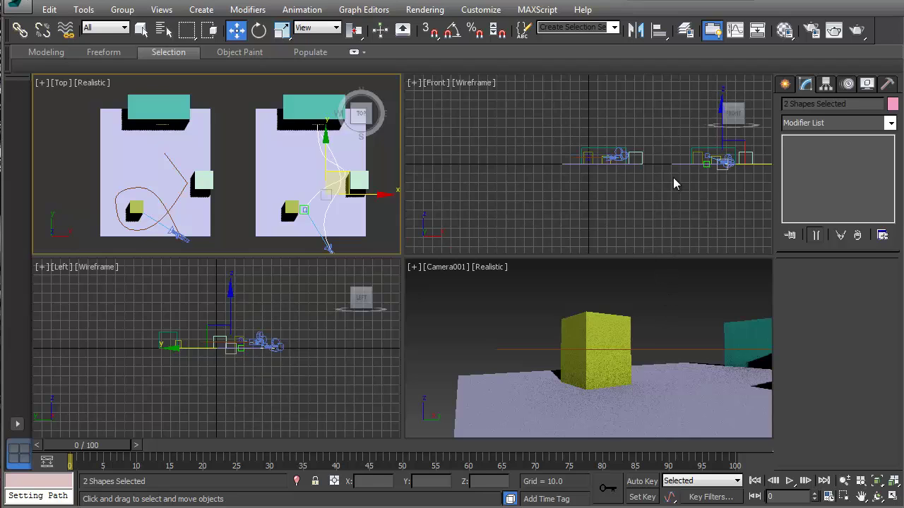
middle_click_drag(673, 178, 605, 187)
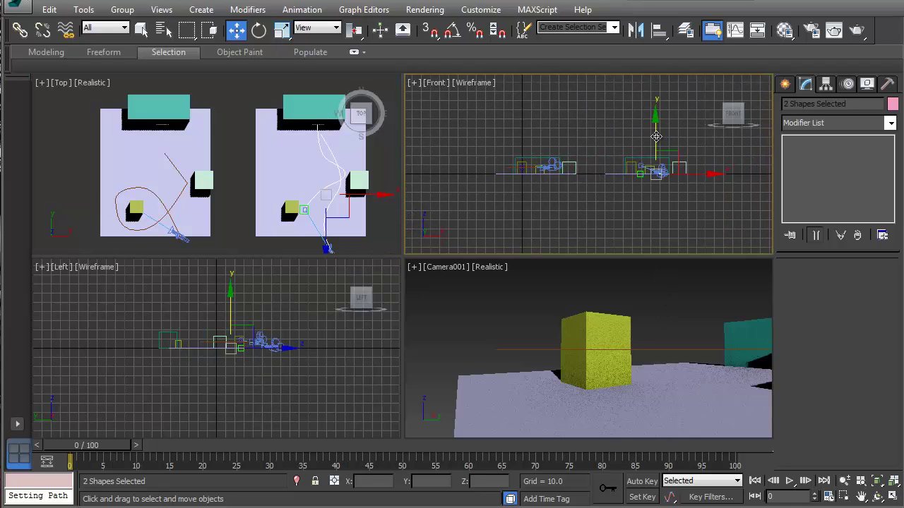
left_click_drag(656, 137, 656, 131)
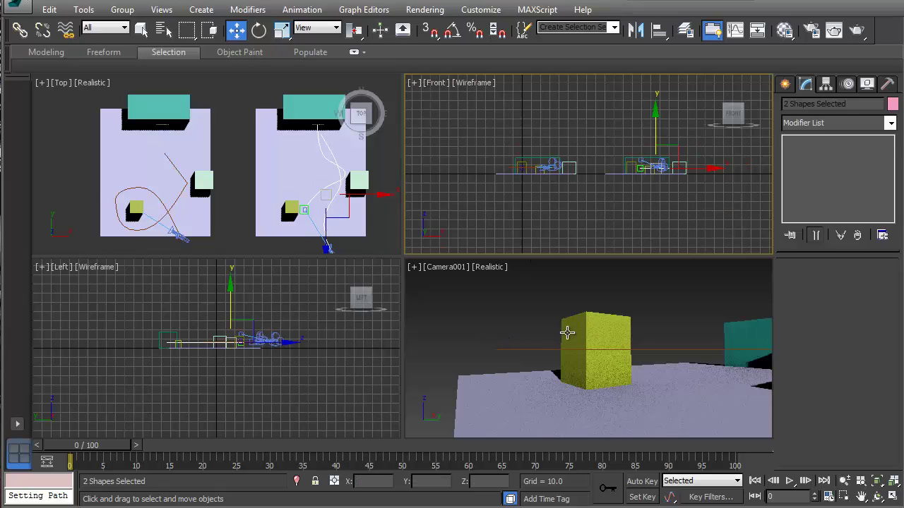
middle_click_drag(569, 331, 562, 337)
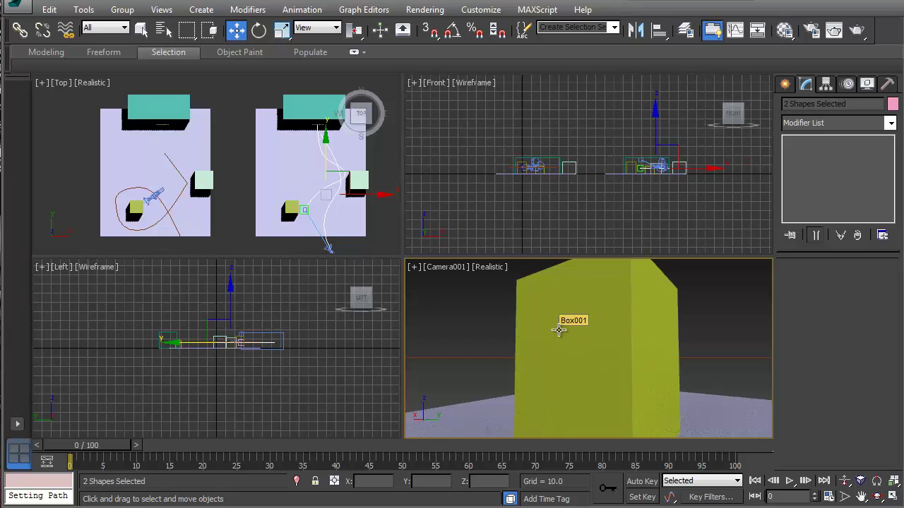
Look through Camera002 and show its Line002 path constraint settings in the Motion panel
key("c")
double_click(409, 158)
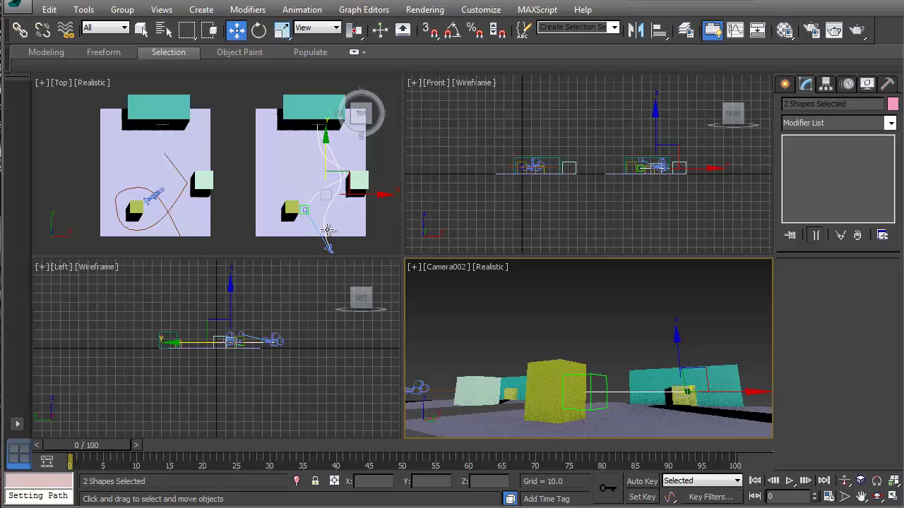
left_click(328, 245)
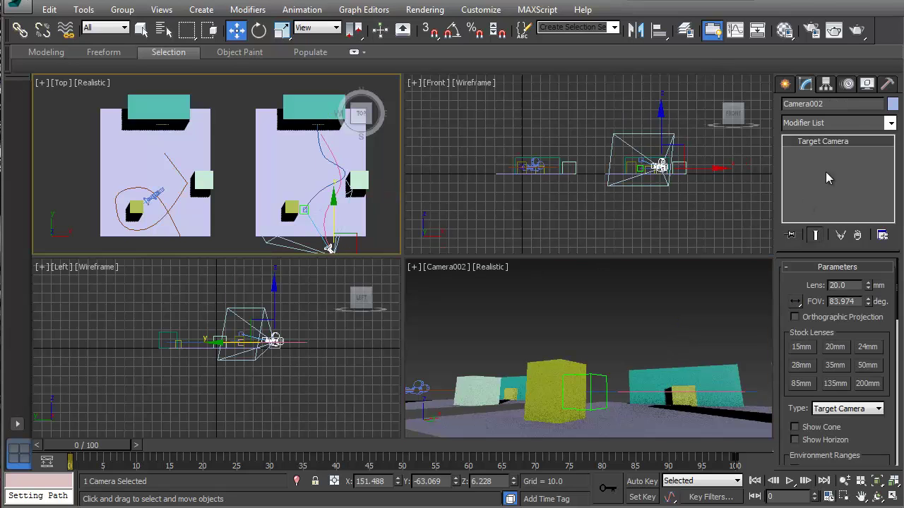
left_click(848, 84)
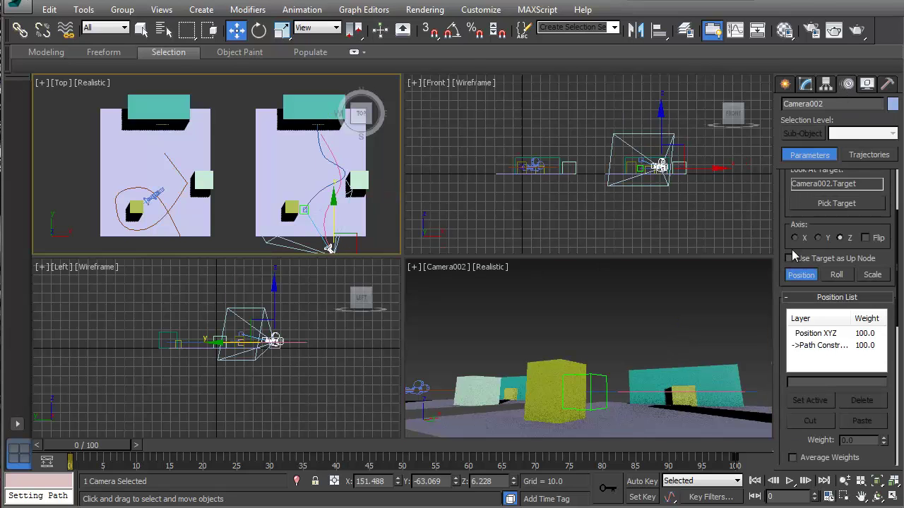
scroll(833, 303, "down", 5)
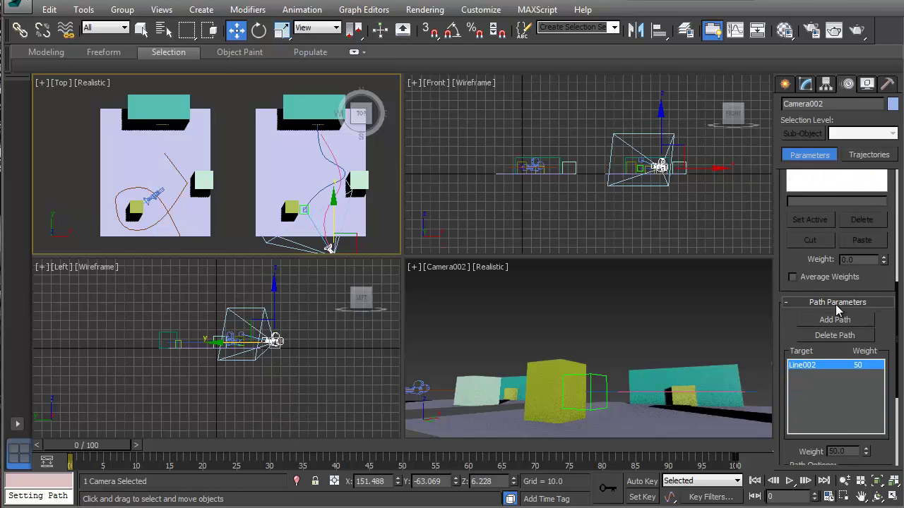
scroll(837, 307, "down", 5)
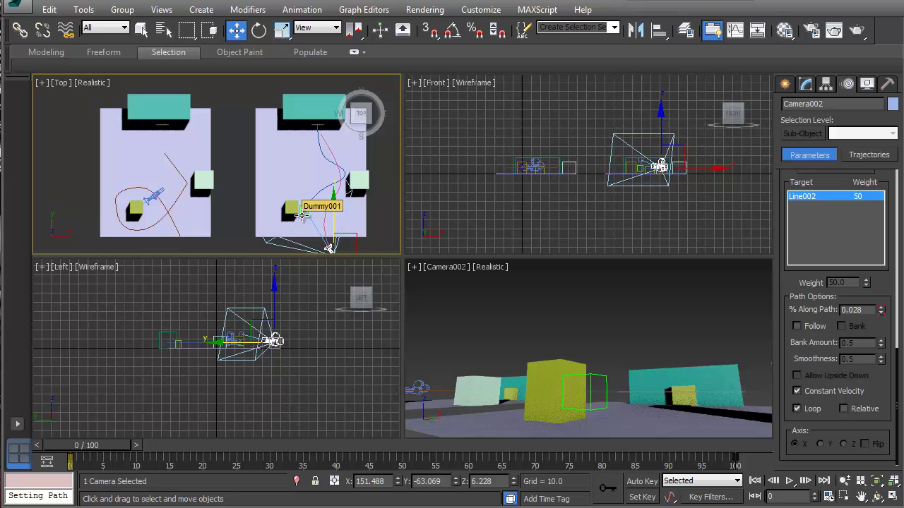
Select Dummy001, turn on Auto Key, and scrub to frame 25 to watch it travel
left_click(301, 216)
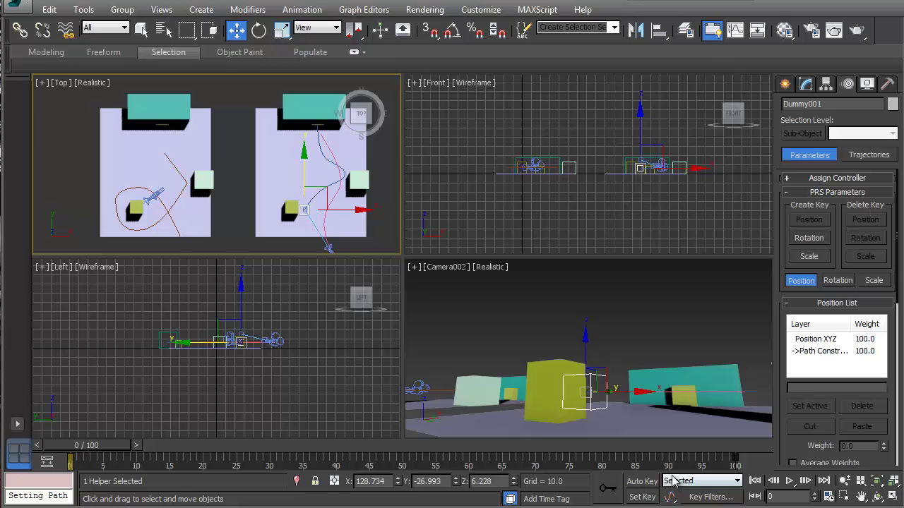
left_click(642, 482)
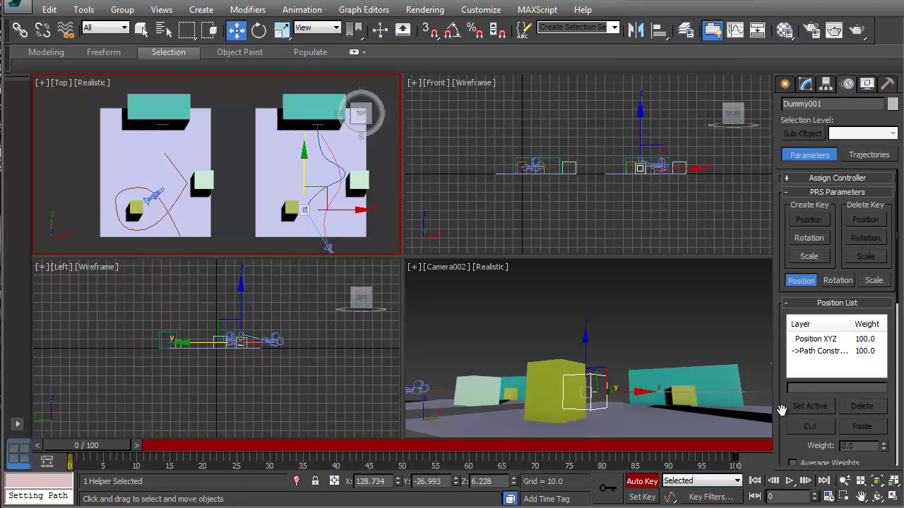
left_click_drag(781, 411, 786, 195)
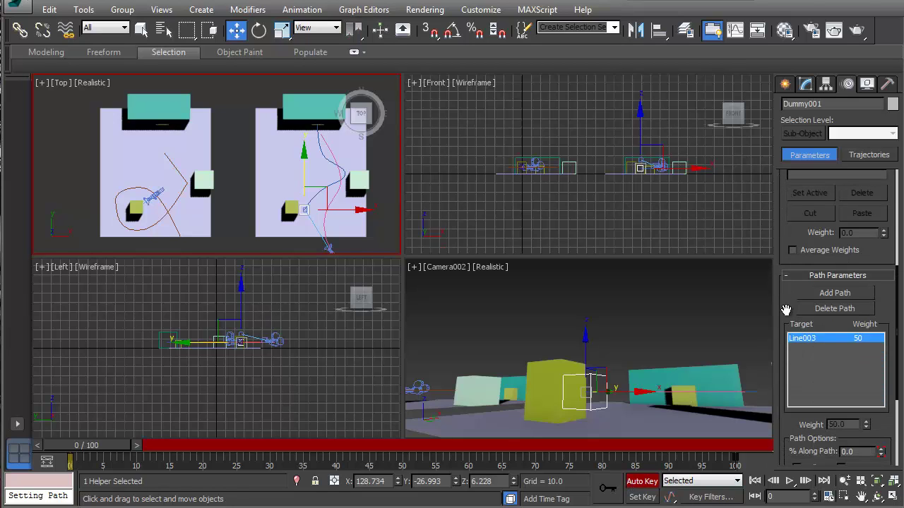
left_click_drag(787, 307, 781, 246)
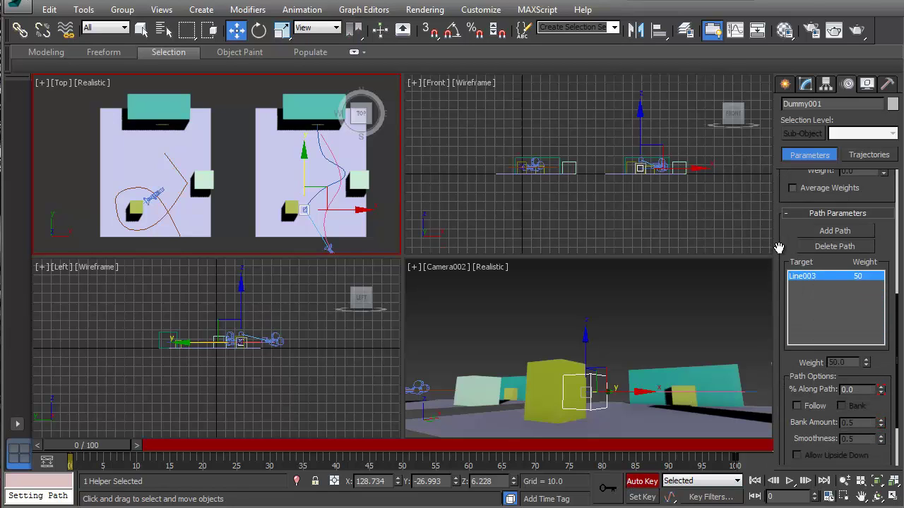
left_click(115, 447)
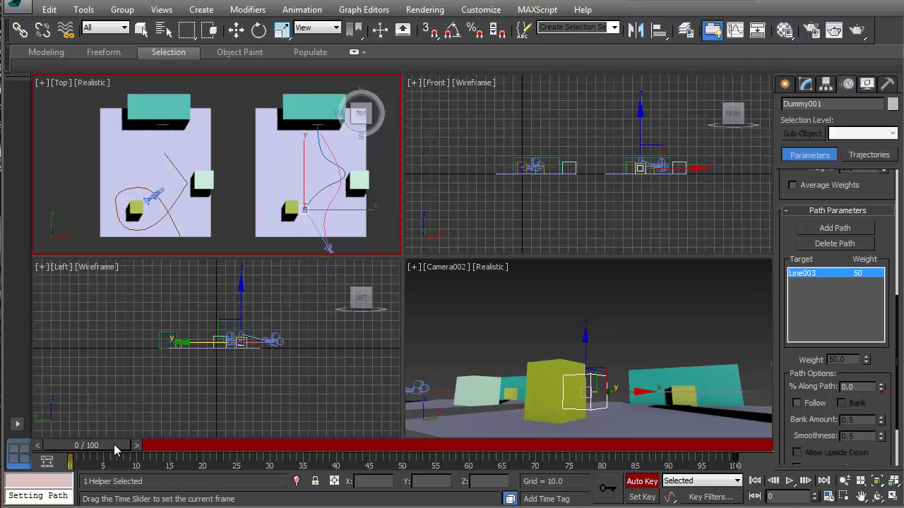
left_click_drag(115, 447, 228, 429)
At frame 20, set Dummy001's % Along Path to 0 and check the hold in early frames
key("w")
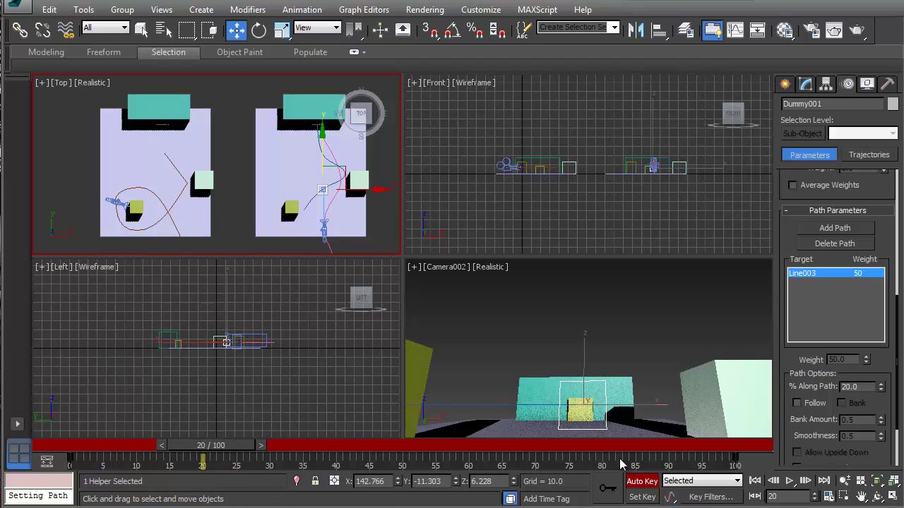
left_click_drag(869, 385, 805, 379)
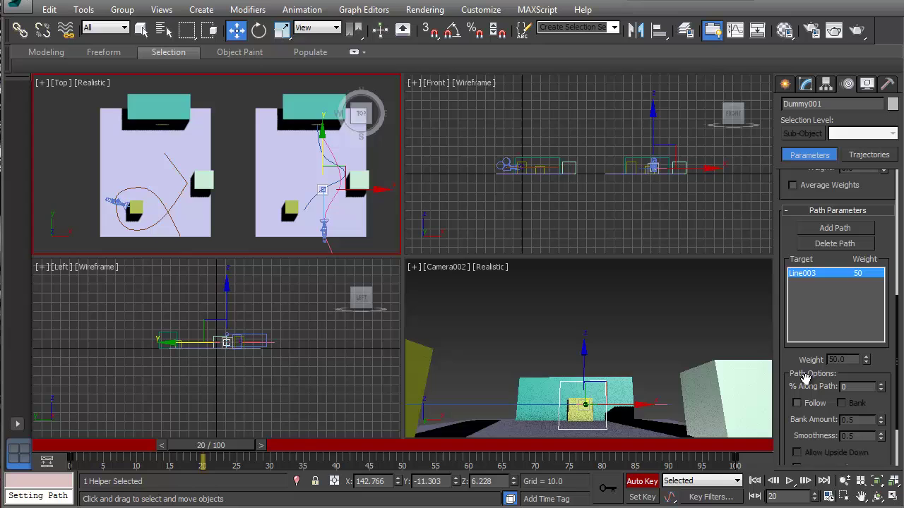
type("0")
key("Return")
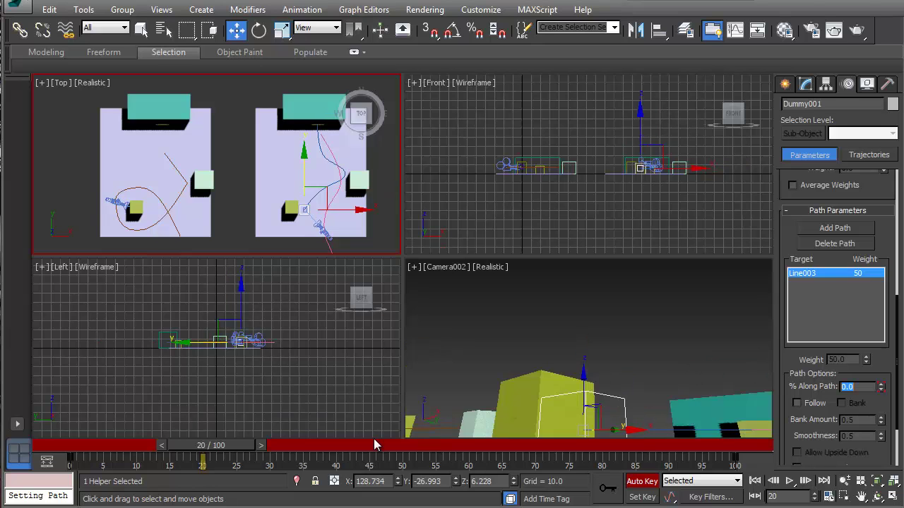
left_click_drag(226, 447, 17, 458)
Bring the dummy and target into the Front view and select Camera002.Target
key("w")
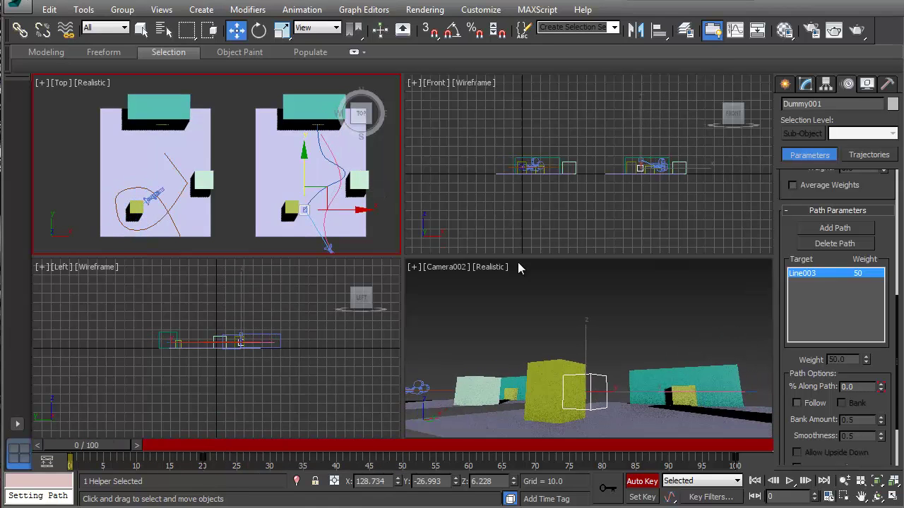
left_click(631, 173)
scroll(630, 173, "up", 3)
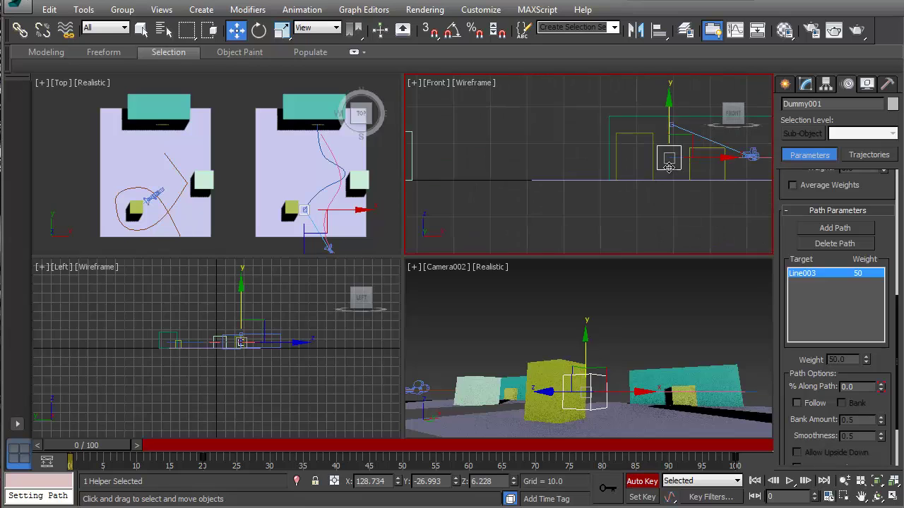
middle_click_drag(669, 168, 591, 173)
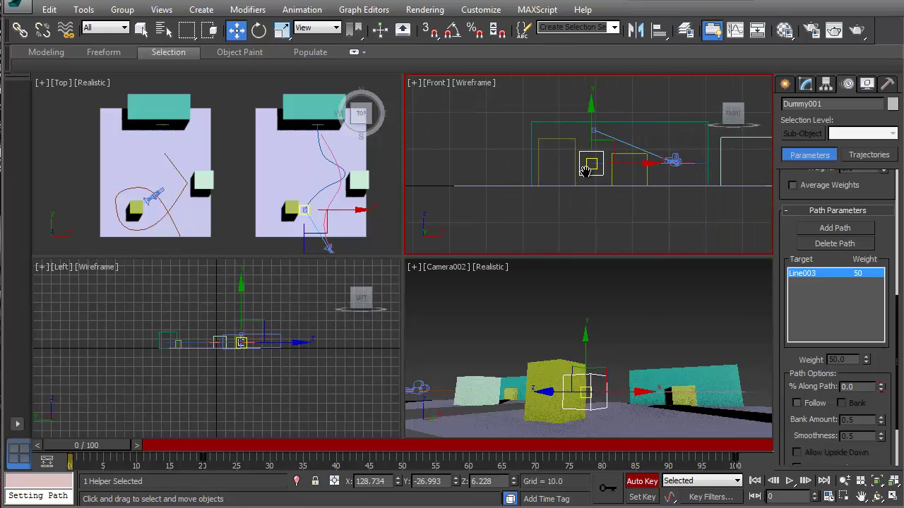
left_click(594, 129)
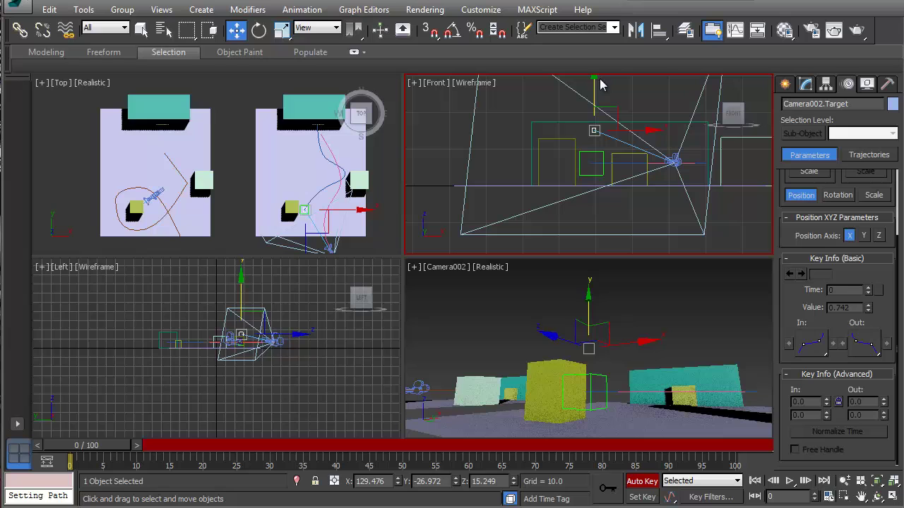
With Auto Key off, lower Camera002.Target so the camera aims lower, then scrub to frame 15
left_click_drag(595, 82, 592, 118)
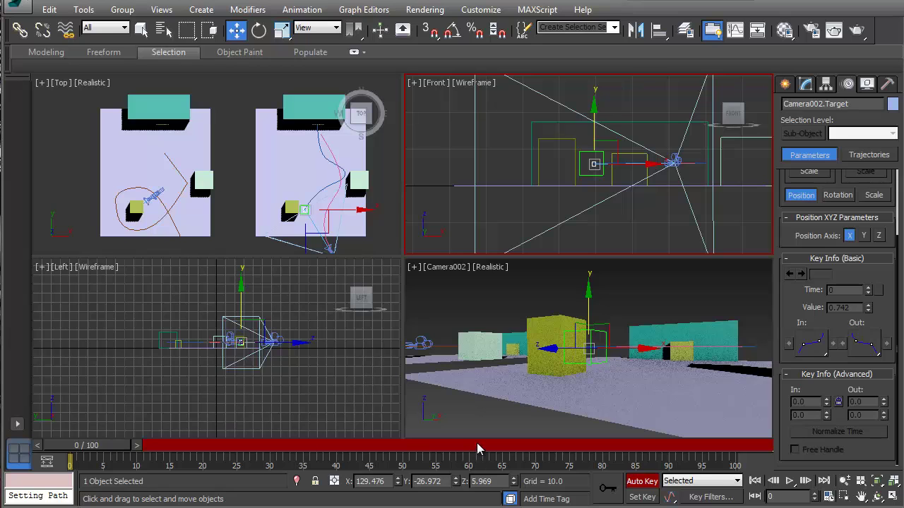
key("ctrl+z")
left_click(635, 481)
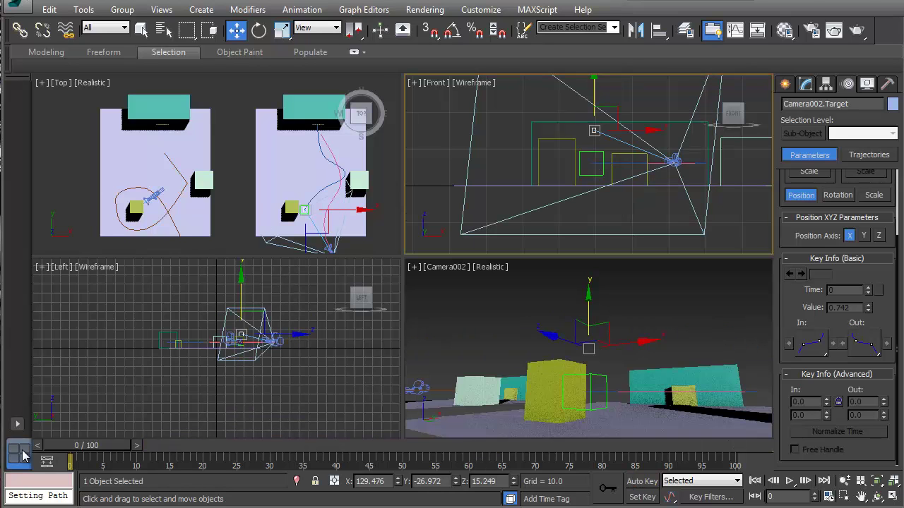
left_click_drag(593, 79, 583, 115)
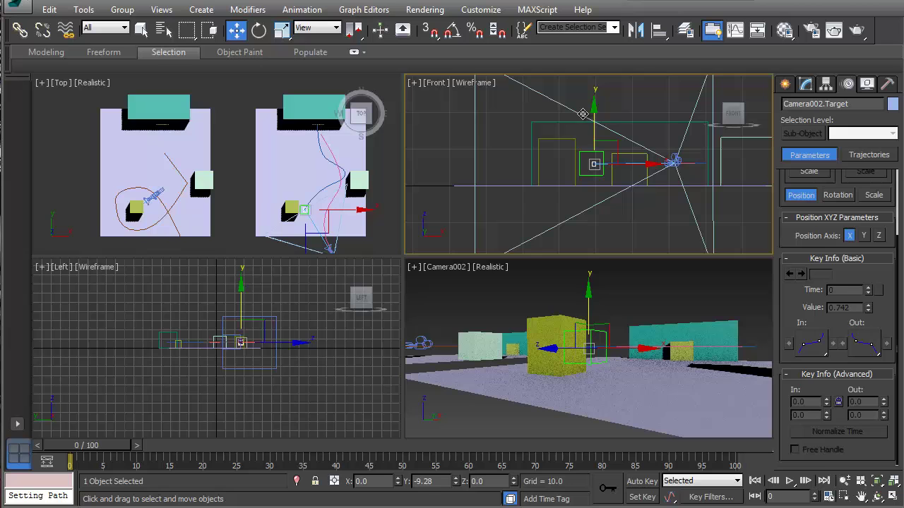
left_click_drag(106, 445, 370, 424)
At frame 45, turn Auto Key back on and select Dummy001 to view its 31.25% path setting
key("w")
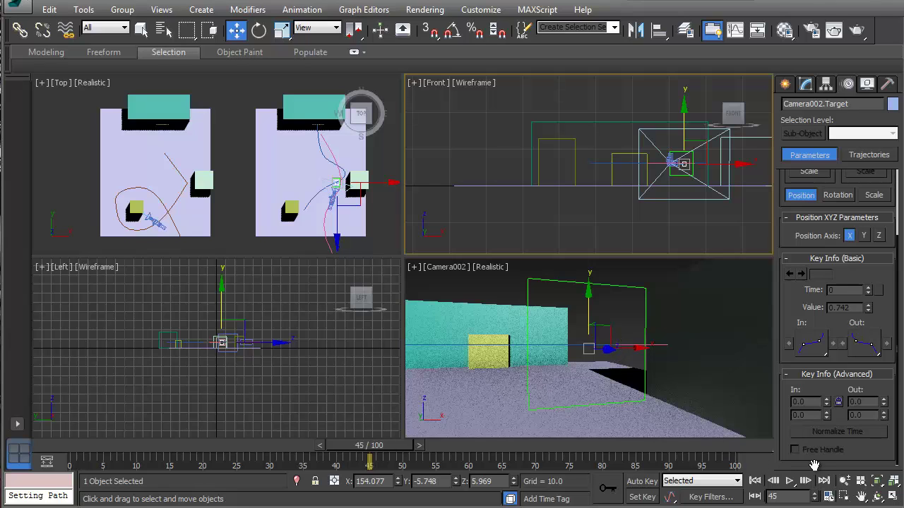
left_click(641, 481)
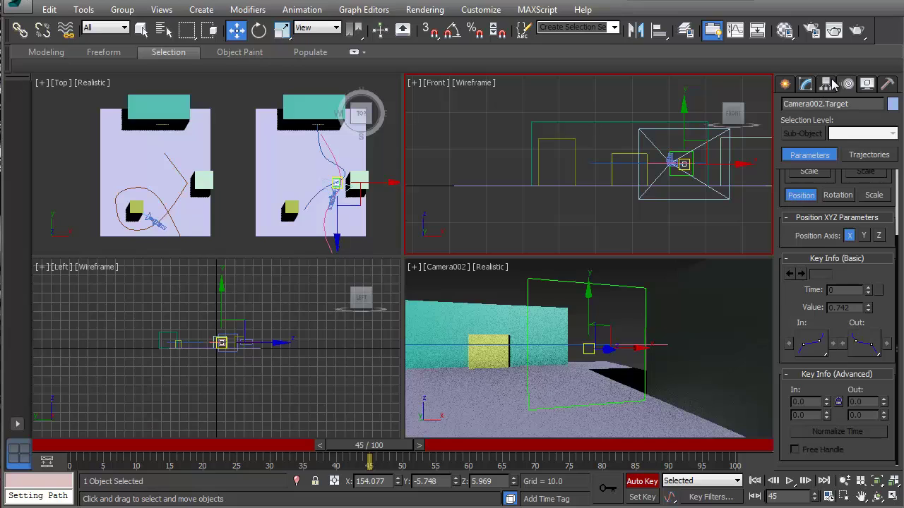
scroll(676, 174, "up", 6)
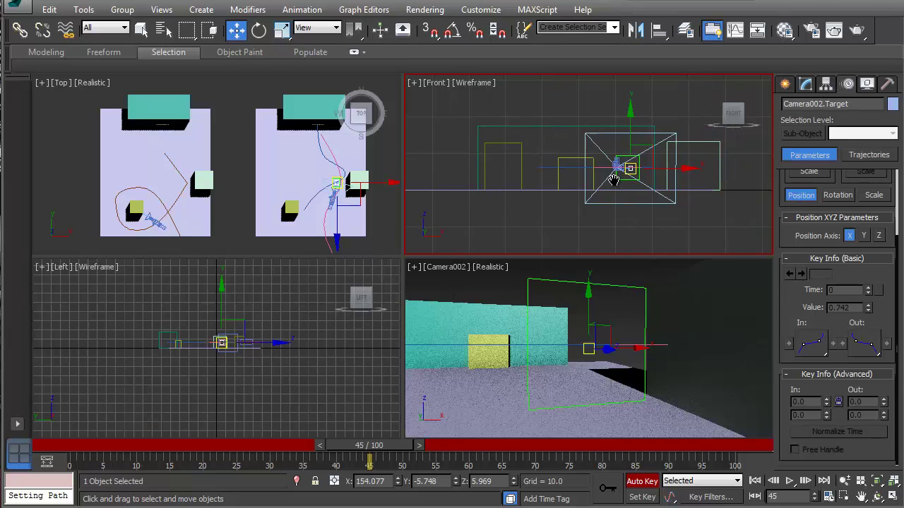
left_click(703, 175)
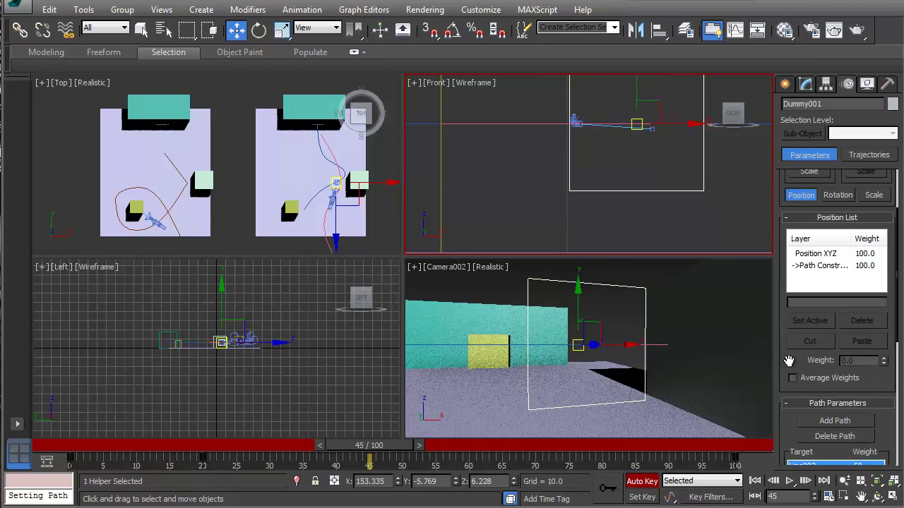
scroll(791, 323, "down", 5)
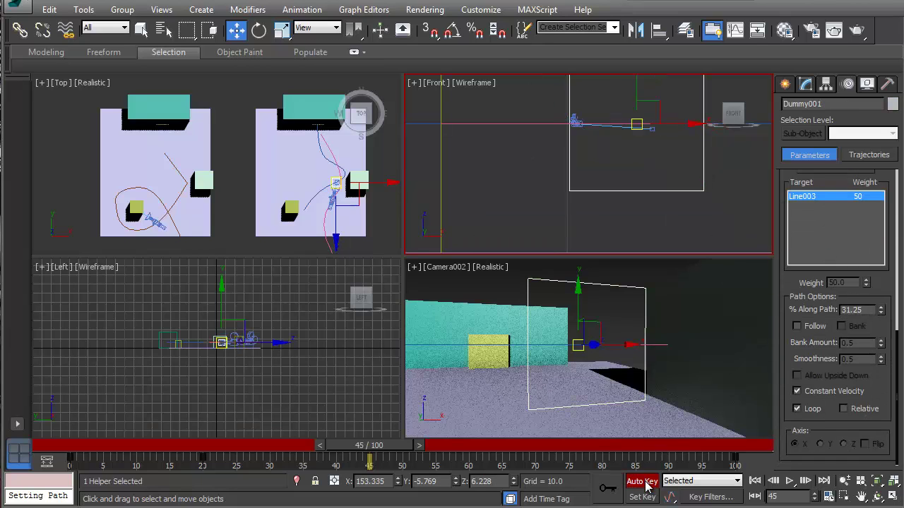
Scrub to frame 35 and key Dummy001 at 37.5% along its path
left_click_drag(368, 445, 309, 446)
key("w")
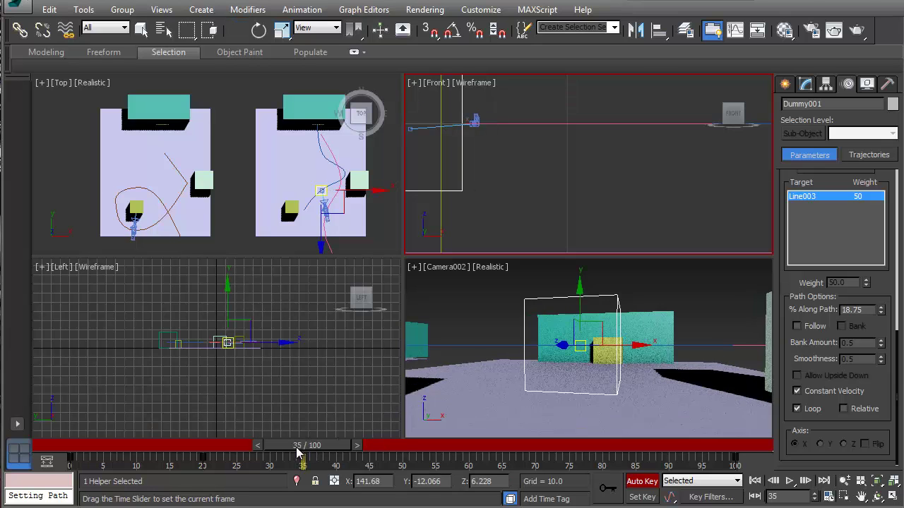
left_click_drag(300, 445, 389, 433)
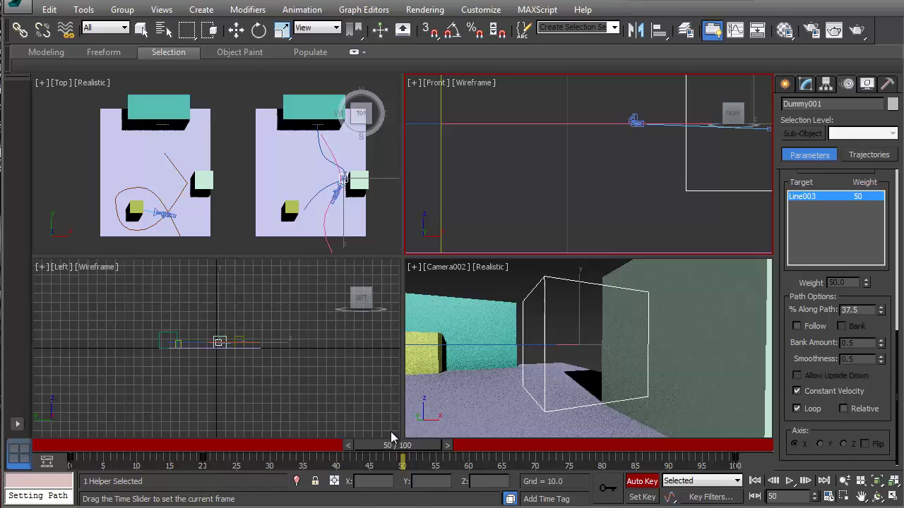
left_click_drag(391, 431, 299, 441)
key("period")
key("period")
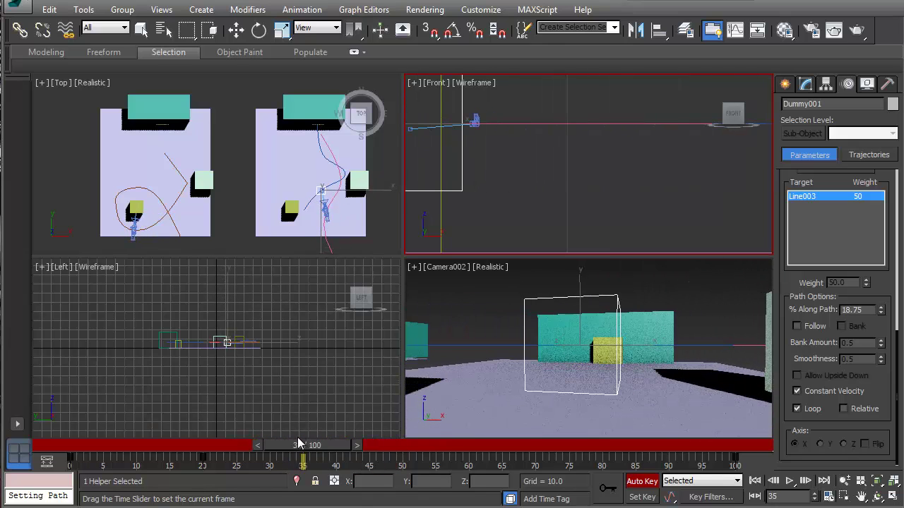
key("w")
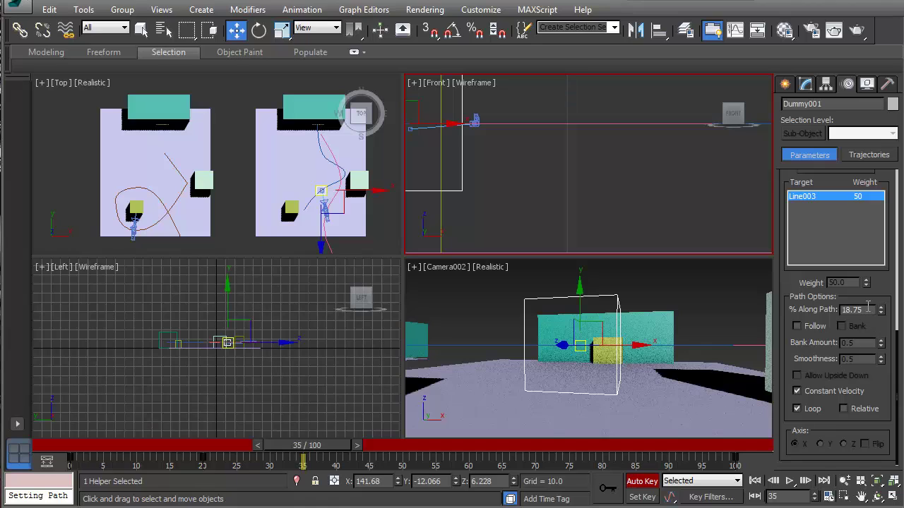
left_click_drag(869, 309, 783, 309)
type("37.5")
key("Return")
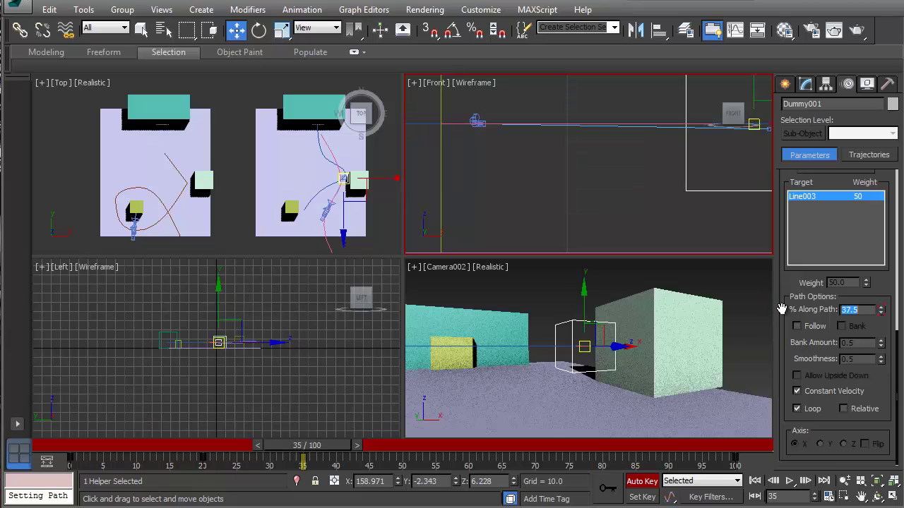
Key Dummy001 at 40% along Line003 at frame 49, then scrub through to review
left_click_drag(309, 452, 397, 456)
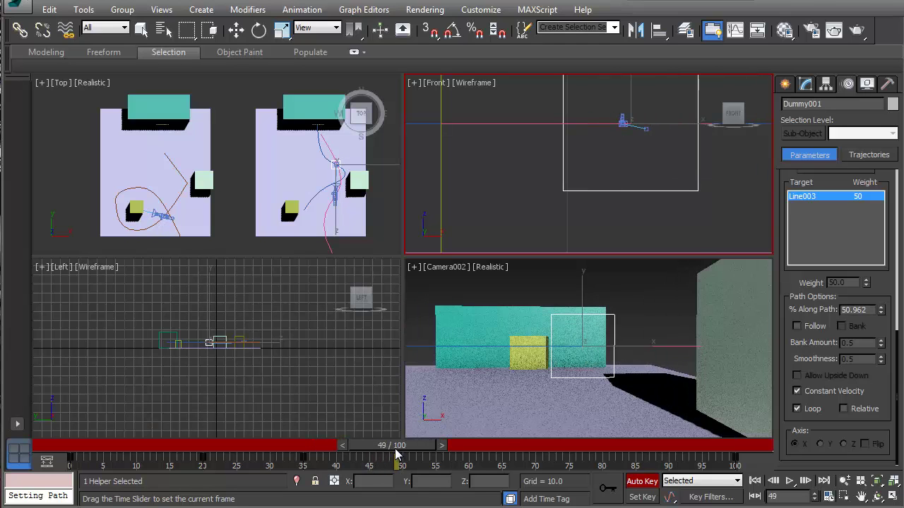
key("w")
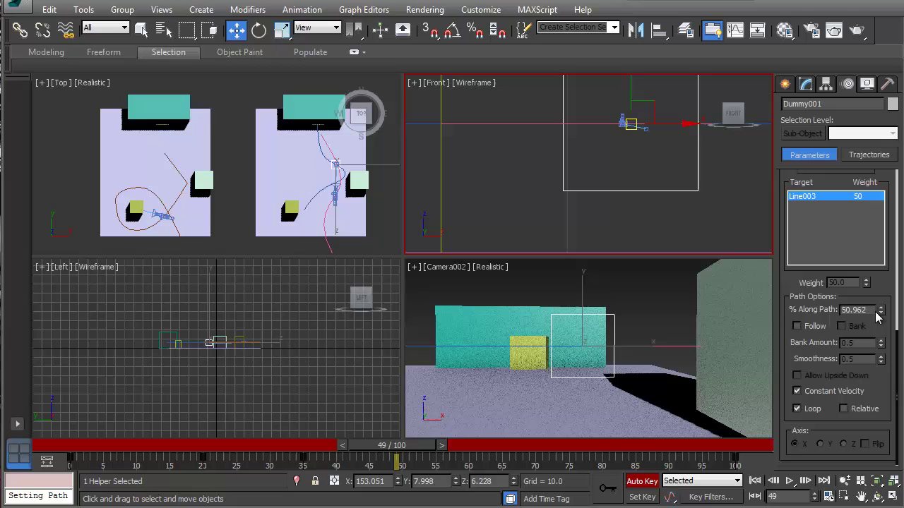
left_click_drag(864, 310, 812, 309)
type("40")
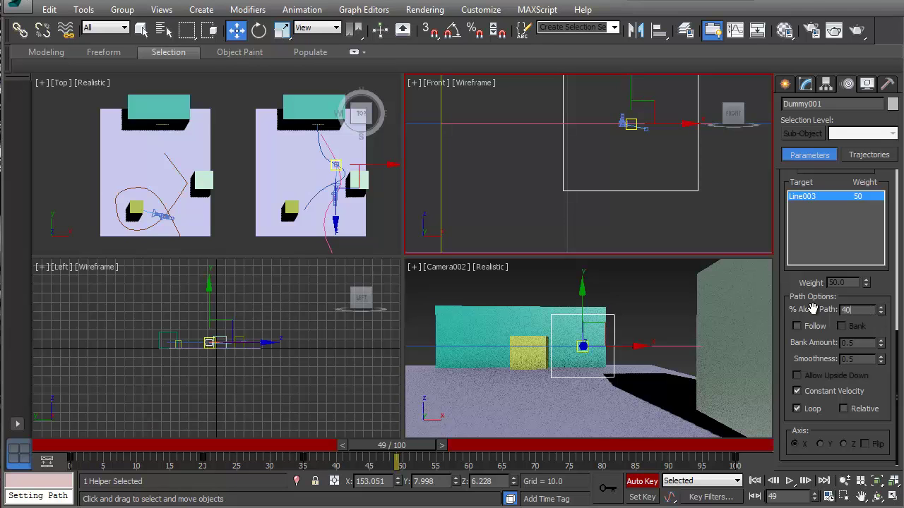
key("Return")
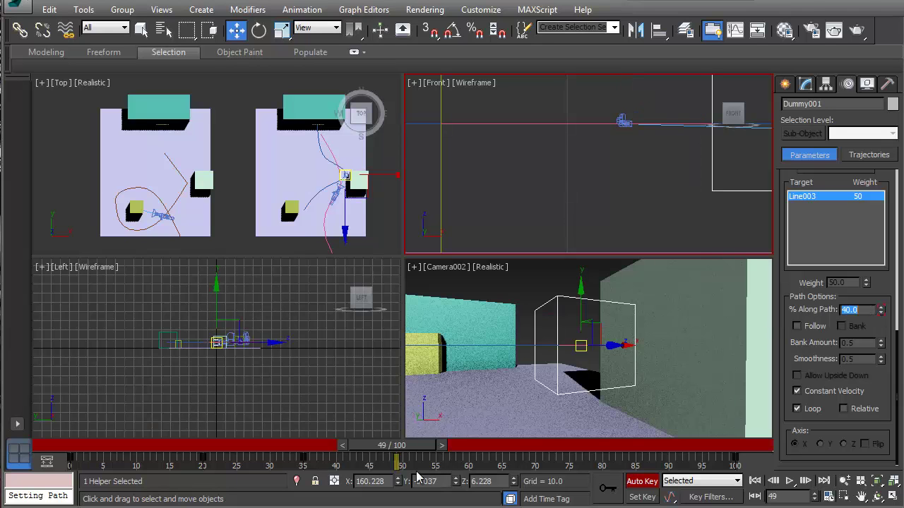
left_click_drag(410, 450, 739, 456)
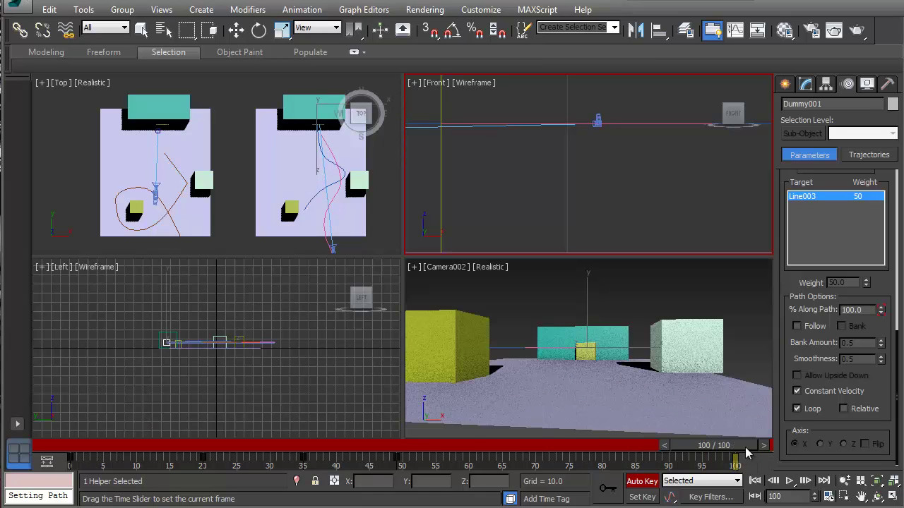
At frame 85, key Dummy001 at 100% along Line003 and confirm it holds through frame 100
left_click_drag(755, 452, 733, 445)
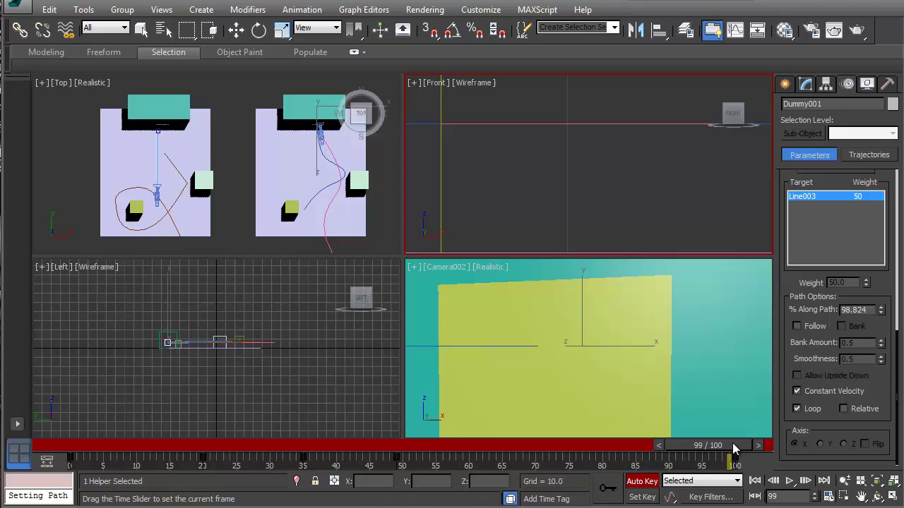
left_click_drag(733, 446, 636, 475)
key("w")
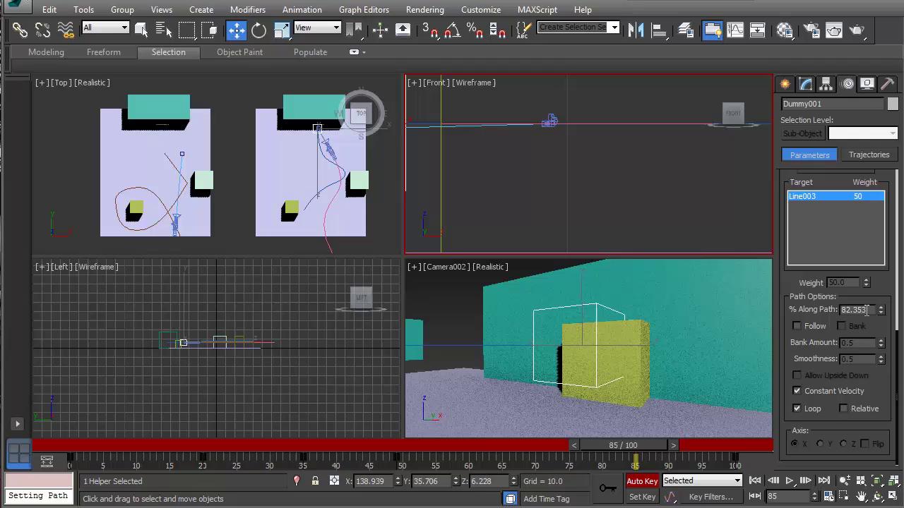
double_click(866, 309)
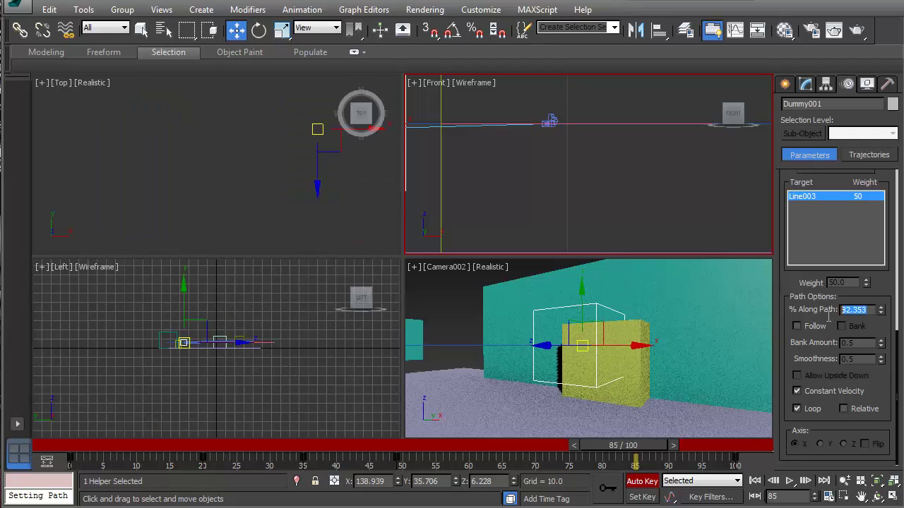
type("100")
key("Return")
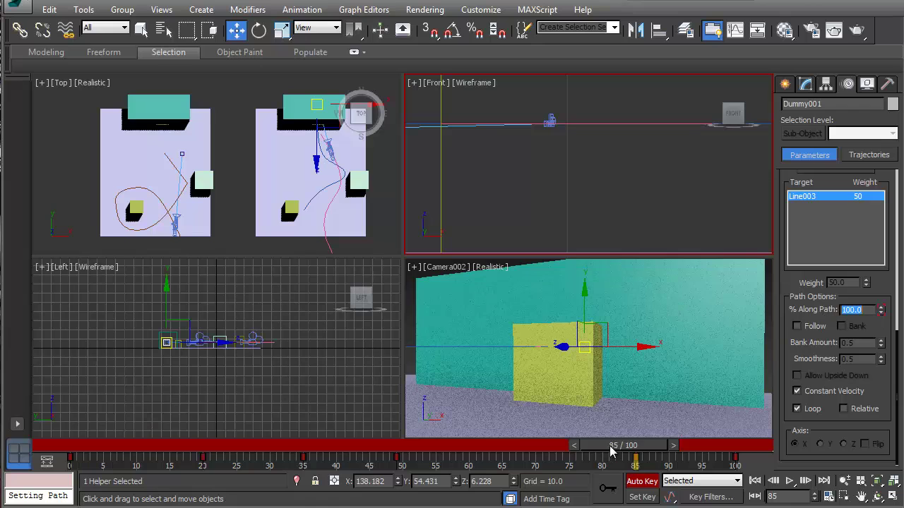
left_click_drag(617, 447, 708, 459)
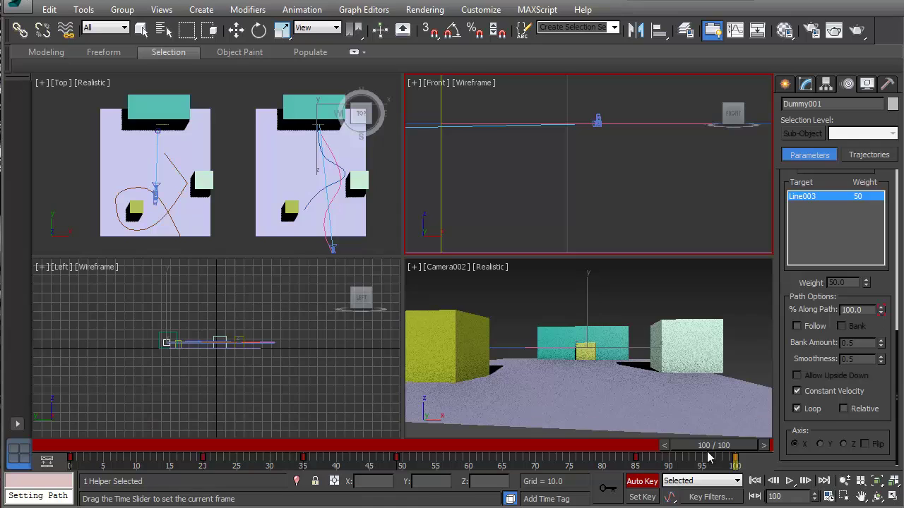
Select Camera002 and set its % Along Path to 100 at frame 90
key("w")
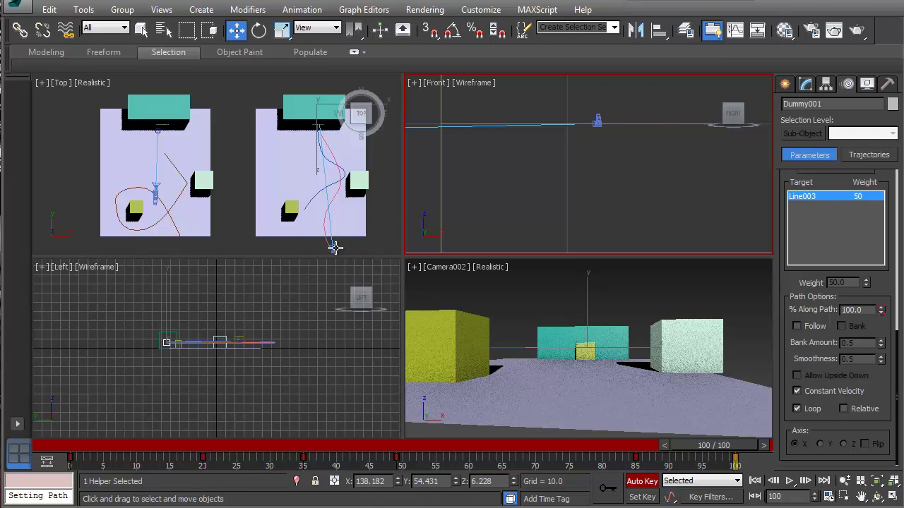
left_click(335, 248)
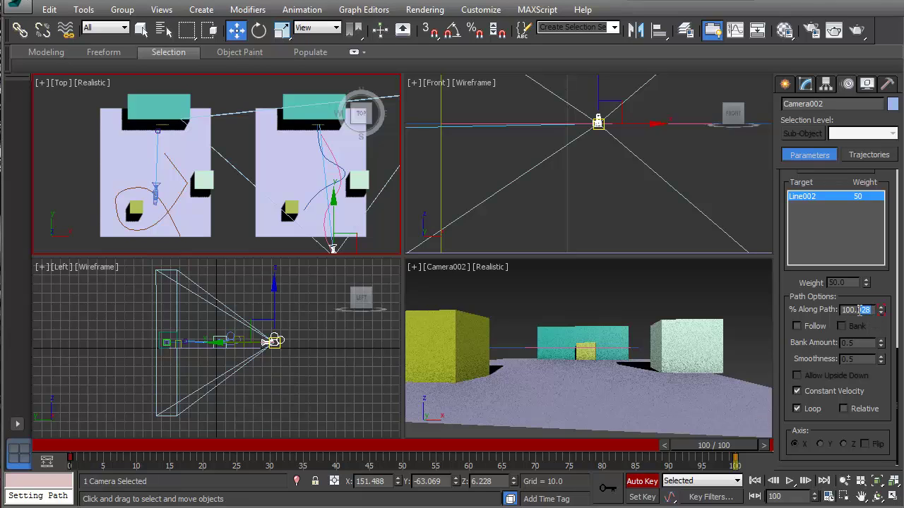
key("Return")
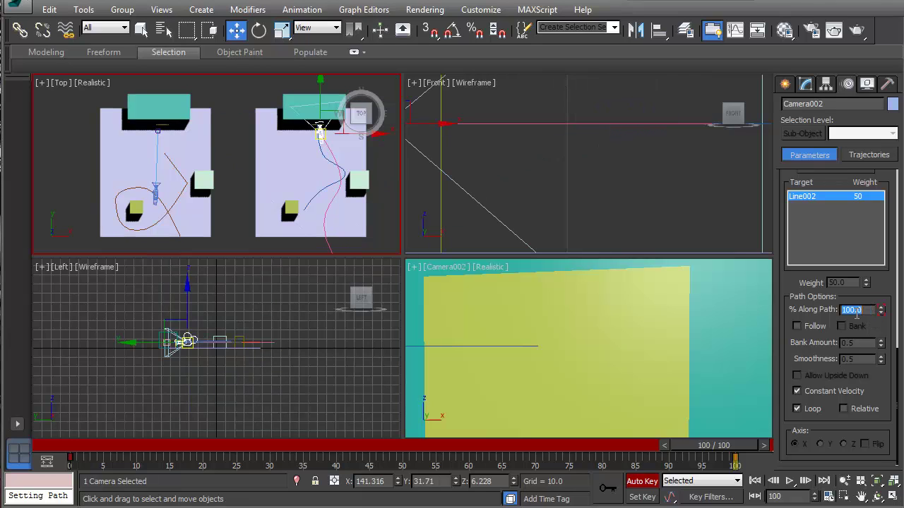
left_click_drag(728, 453, 676, 466)
key("w")
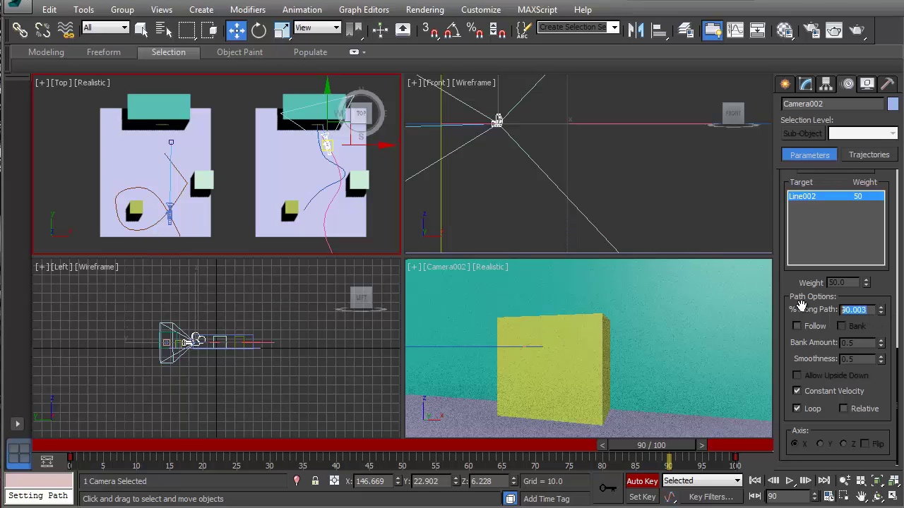
type("100")
key("Return")
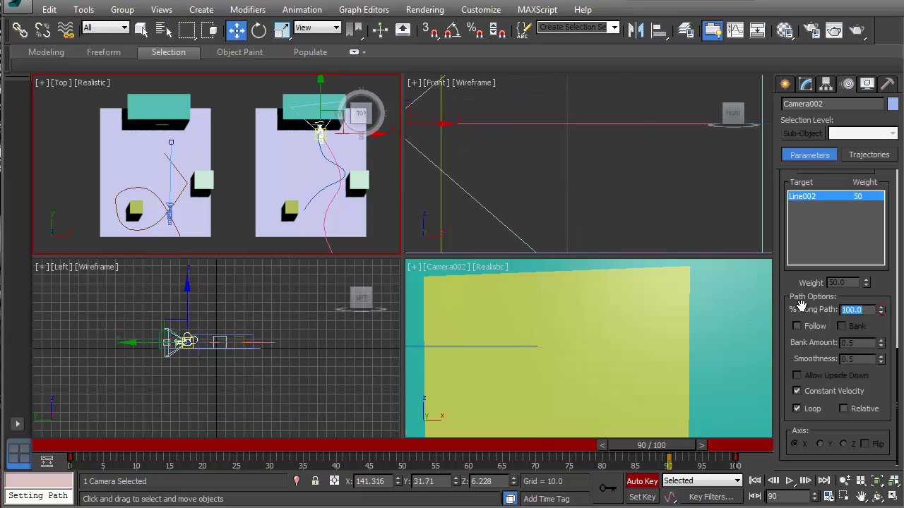
Change Camera002's frame-90 key to 95% along the path and scrub to check the motion
key("q")
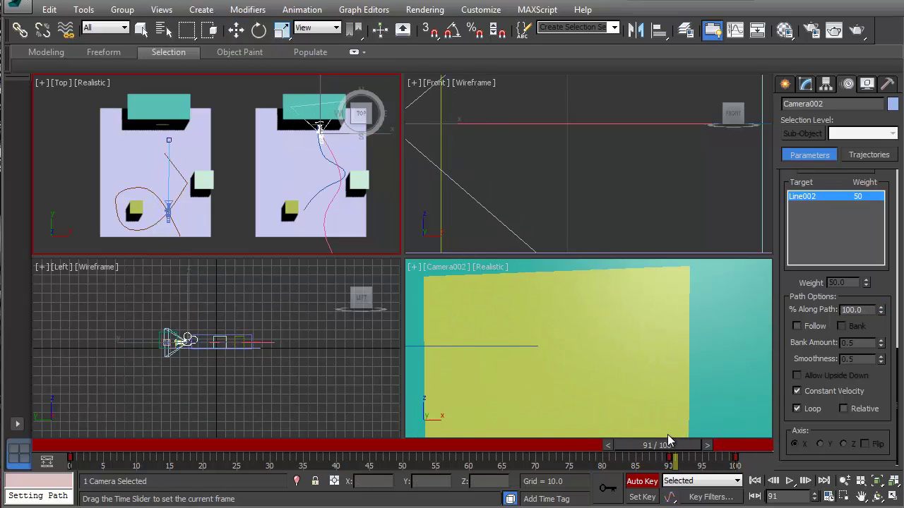
key("w")
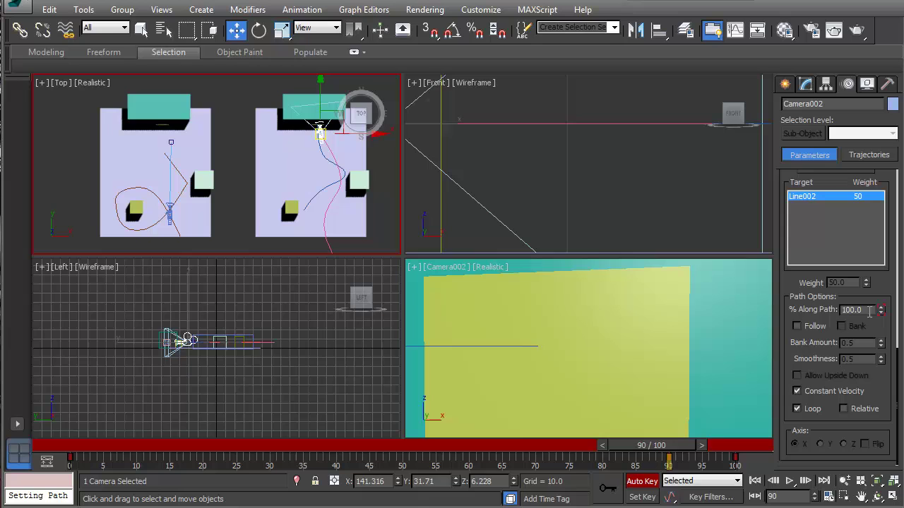
left_click(863, 310)
type("9")
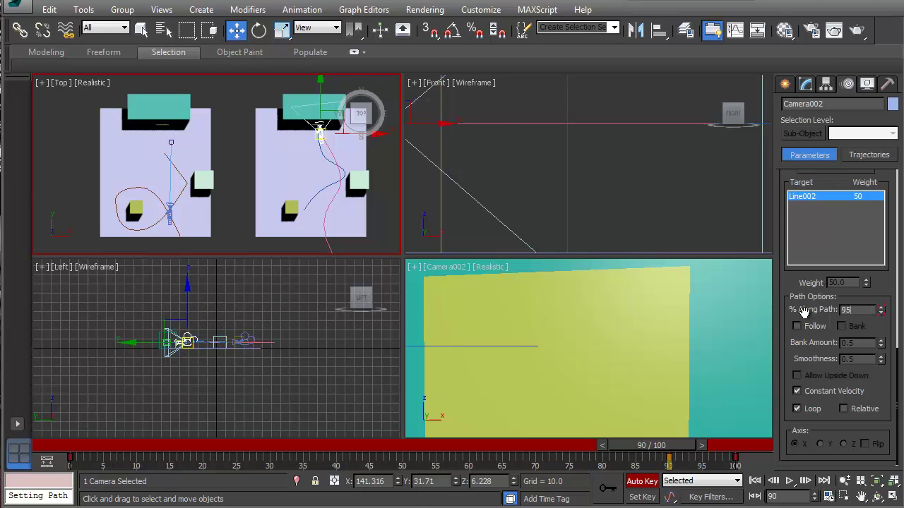
type("5")
key("Return")
left_click_drag(670, 445, 452, 466)
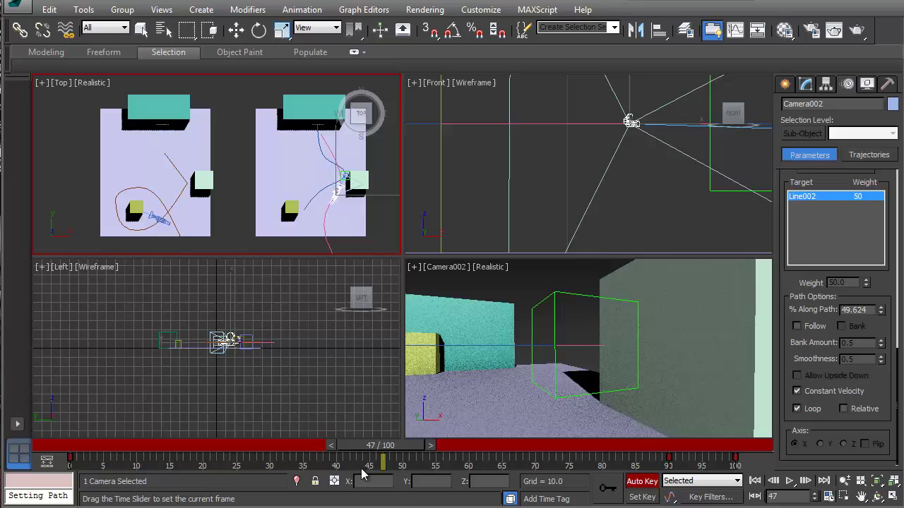
Scrub the timeline, then select Dummy001 and Line002 to show Line002's Position XYZ key info
left_click_drag(360, 474, 335, 487)
key("w")
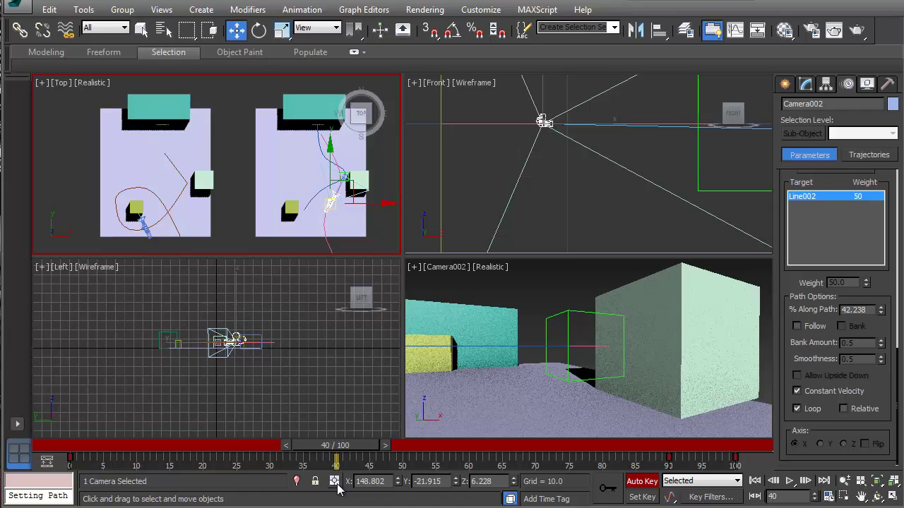
left_click(566, 324)
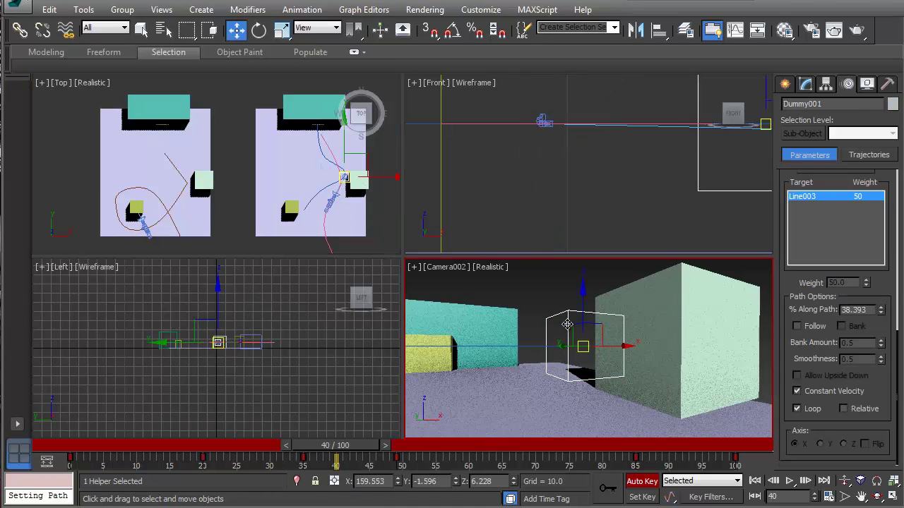
left_click(585, 344)
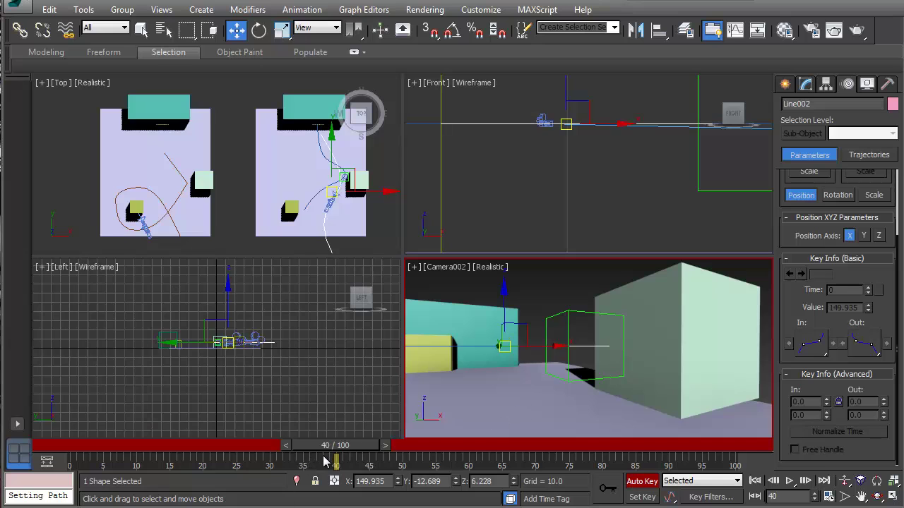
Set position keys on Line002 at frames 35 and 50
left_click_drag(342, 446, 315, 452)
key("w")
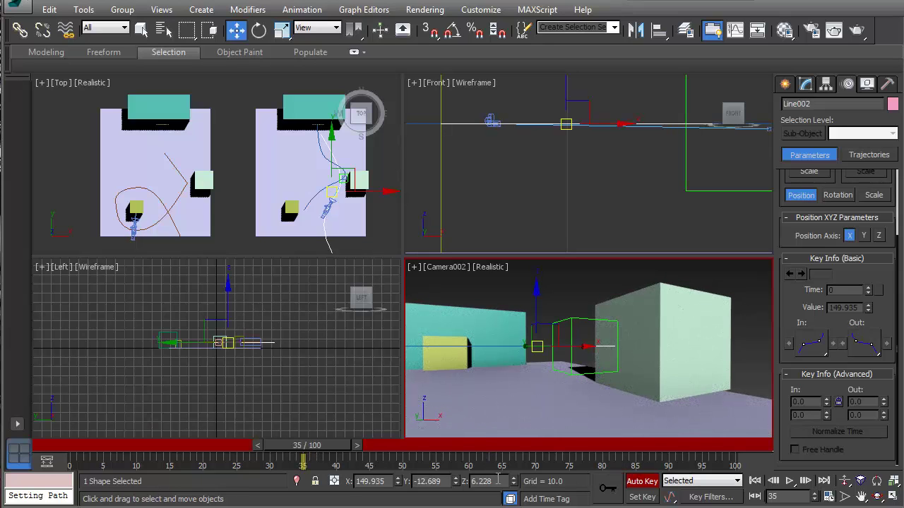
left_click(608, 488)
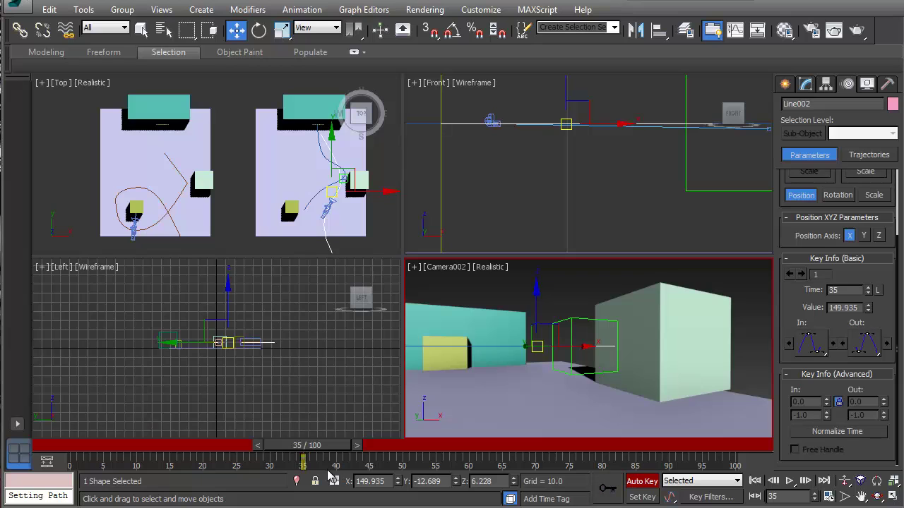
left_click_drag(329, 452, 362, 456)
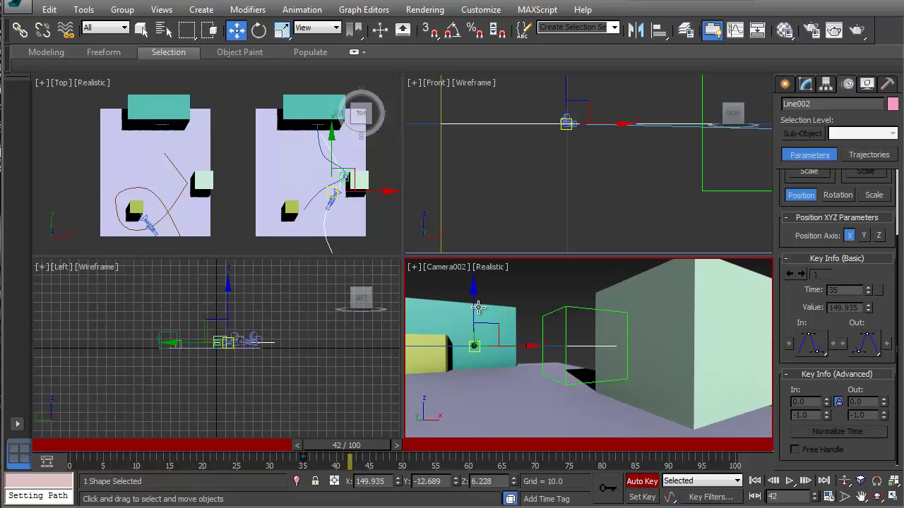
left_click_drag(349, 450, 406, 450)
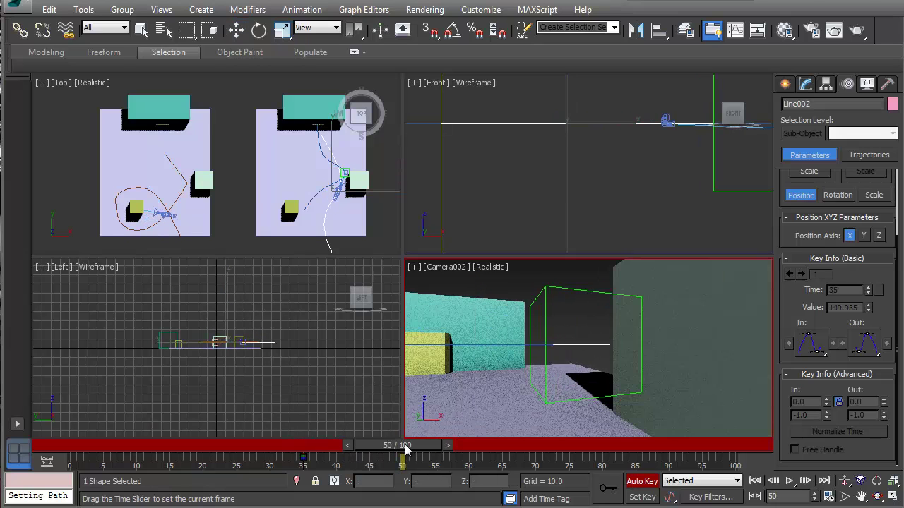
key("w")
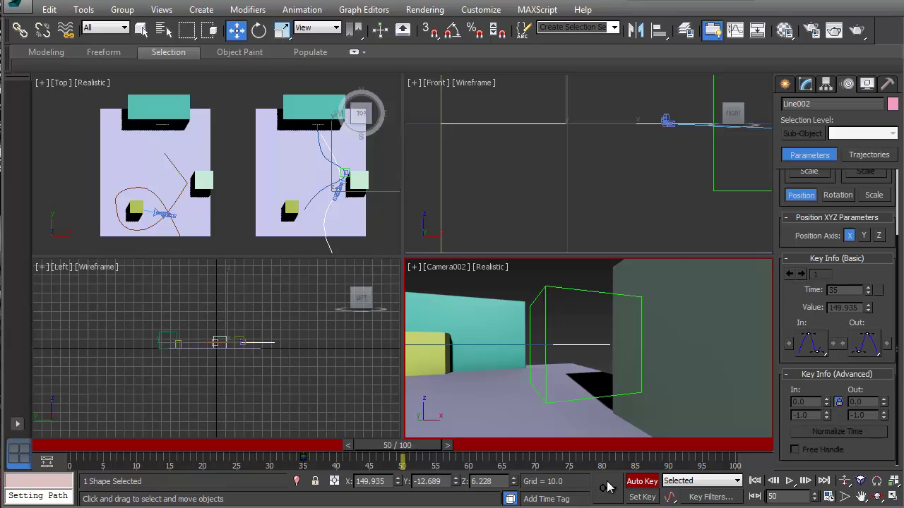
left_click(607, 487)
Adjust Line002's height at frame 43 with Auto Key and review the motion
left_click_drag(405, 445, 365, 445)
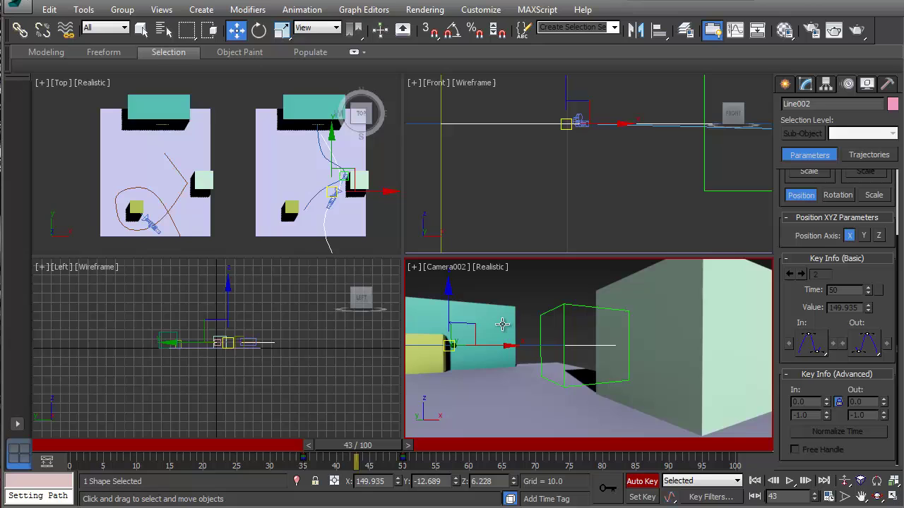
left_click_drag(450, 302, 415, 481)
left_click_drag(370, 449, 382, 478)
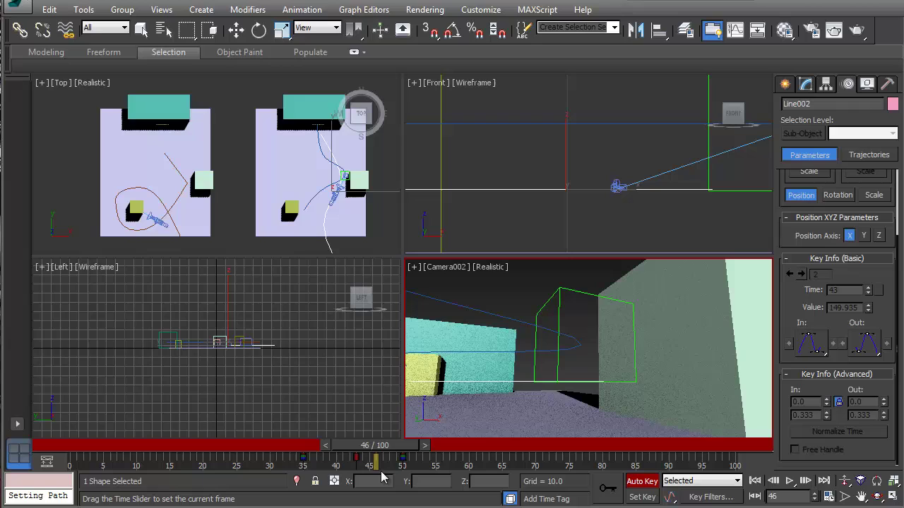
Turn Auto Key off and select the Line003 path in the top view
key("w")
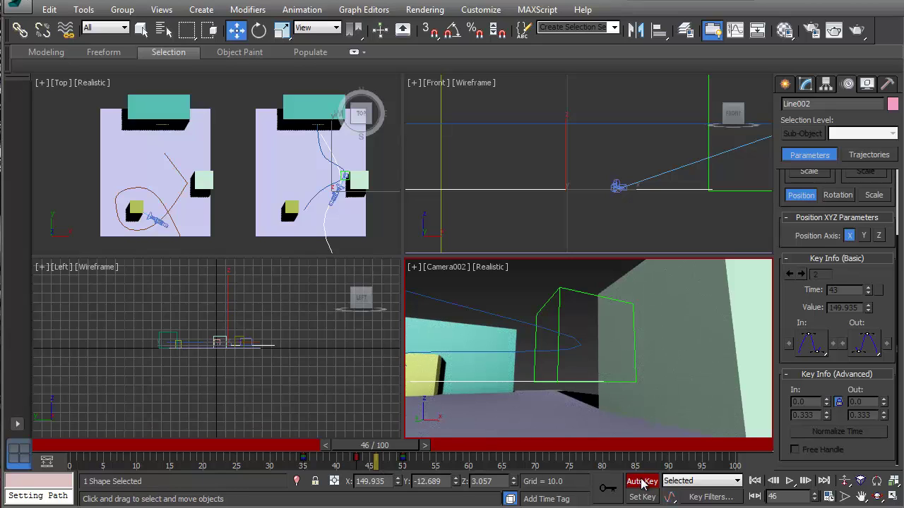
left_click(643, 481)
key("x")
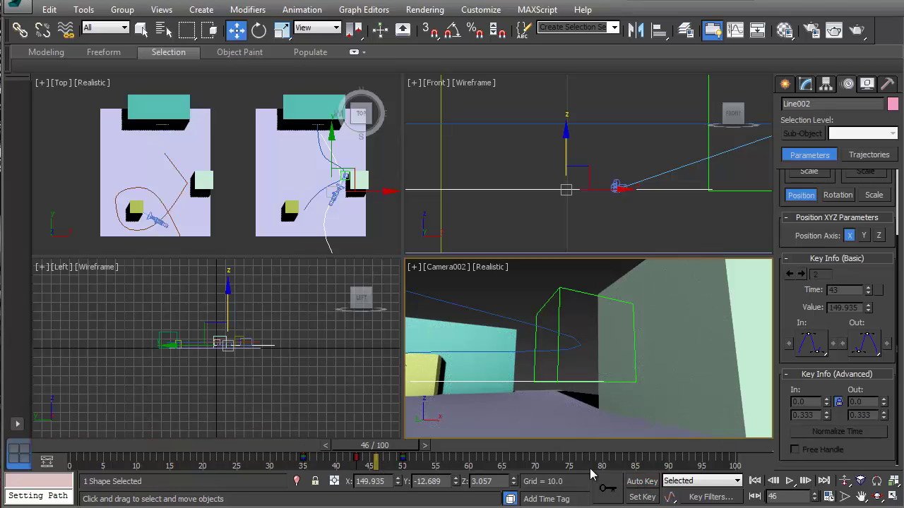
middle_click_drag(326, 190, 274, 192)
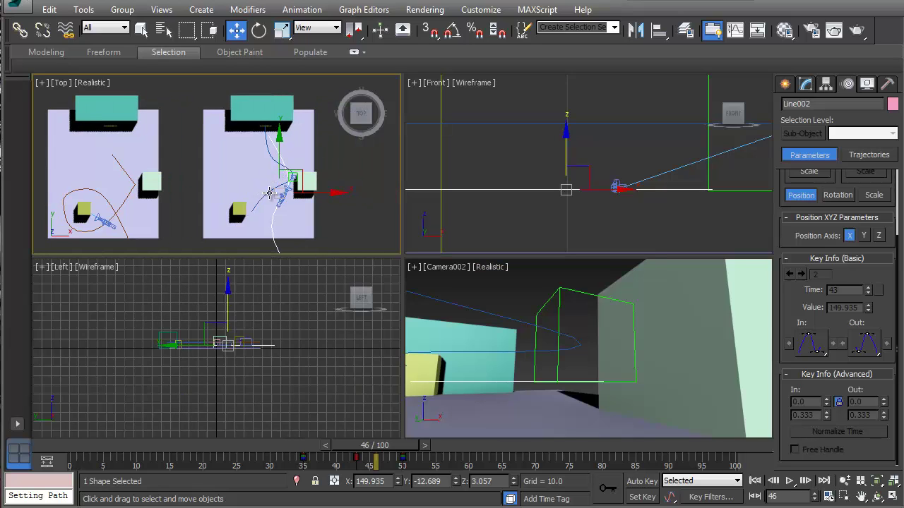
left_click(268, 194)
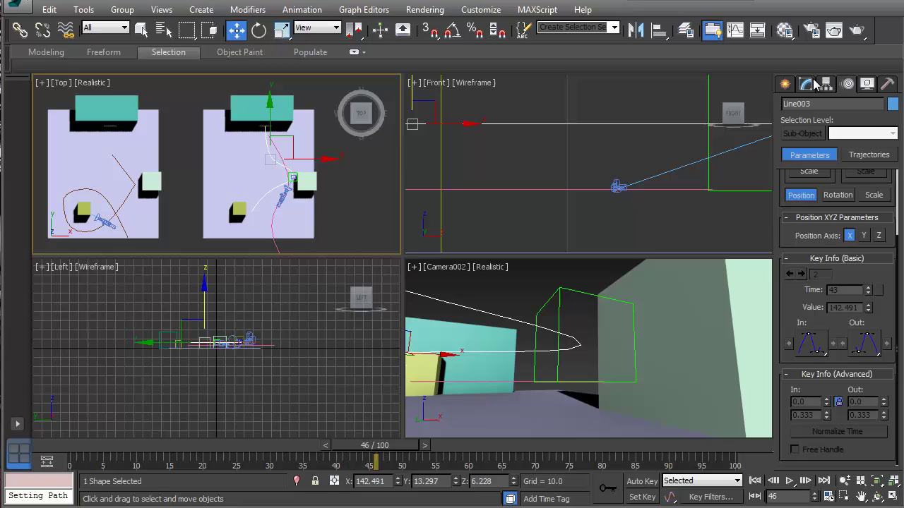
At Vertex level, shift Line003's vertex beside the green box left along X
left_click(790, 84)
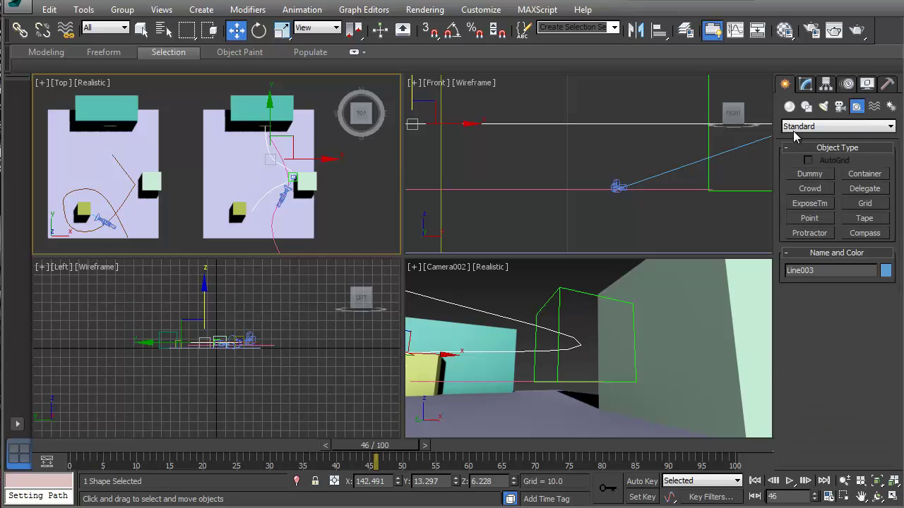
left_click(806, 84)
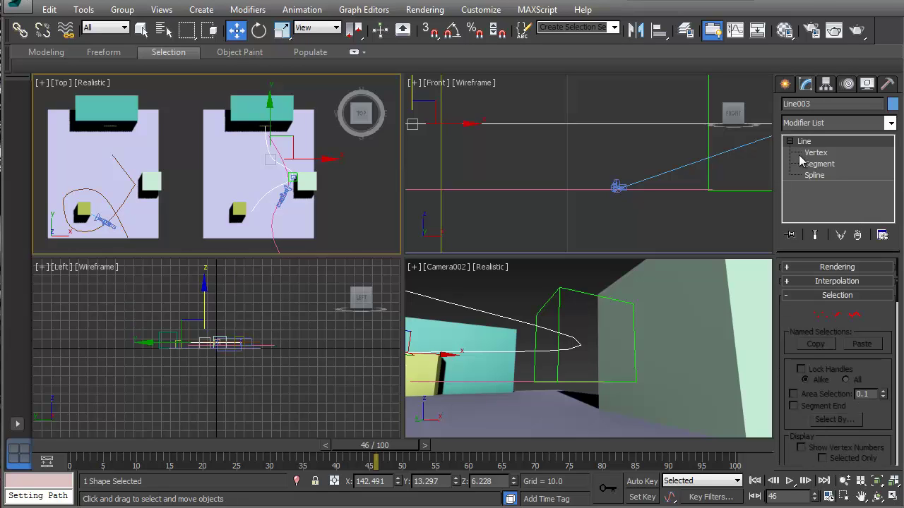
left_click(820, 316)
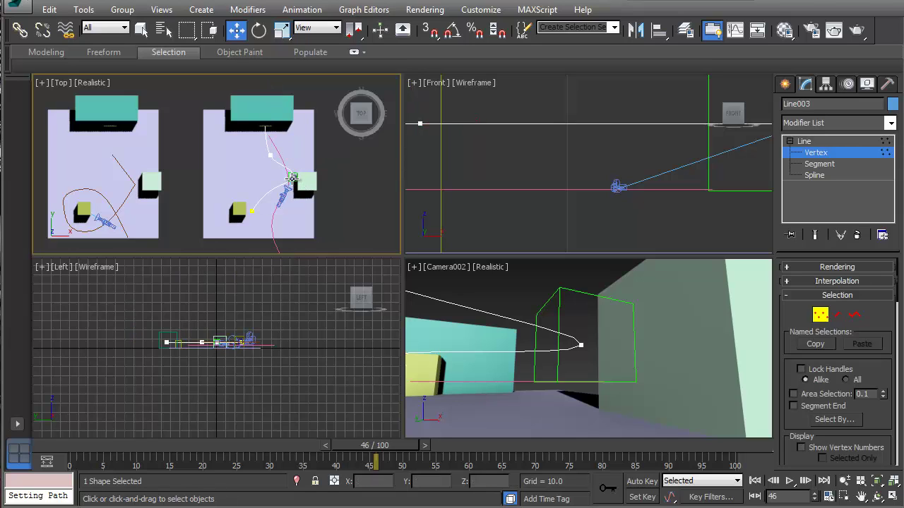
left_click(292, 178)
scroll(337, 202, "up", 5)
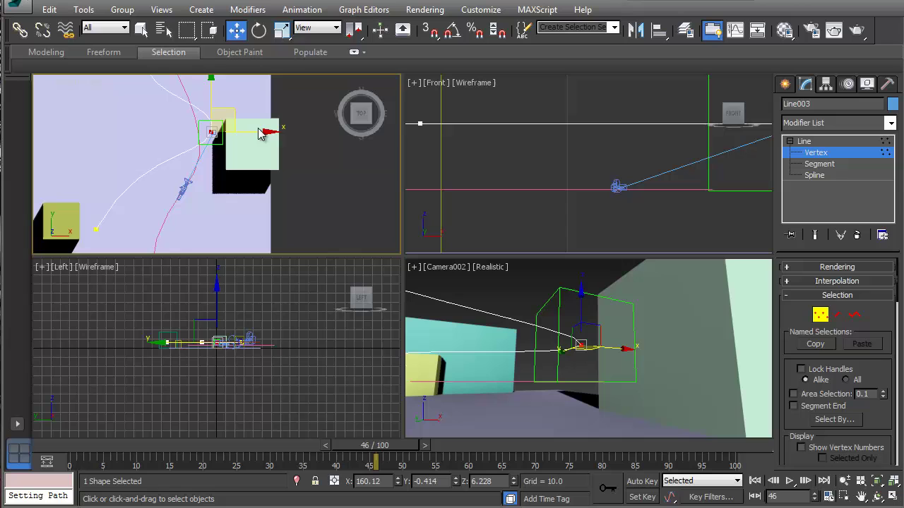
left_click_drag(260, 132, 234, 134)
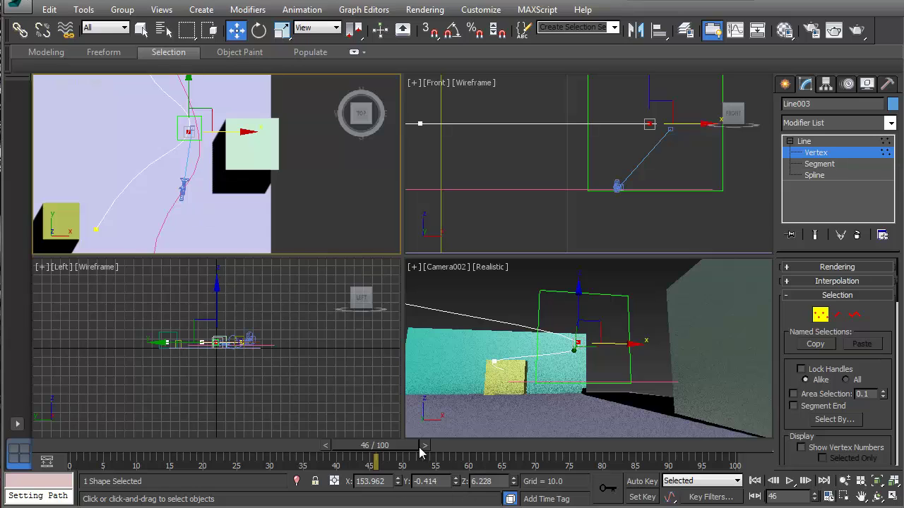
Check the path from frame 21, deselect the vertex, and open Select From Scene
left_click_drag(420, 449, 249, 437)
key("w")
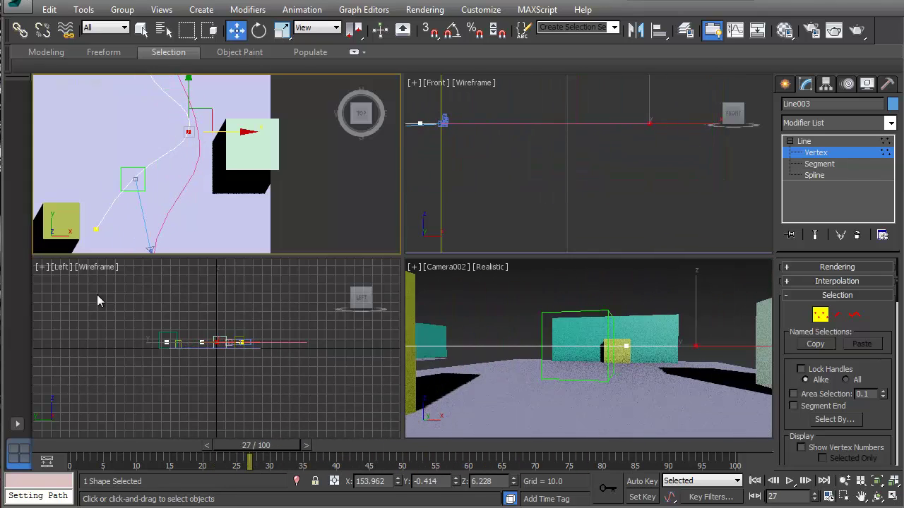
left_click(134, 178)
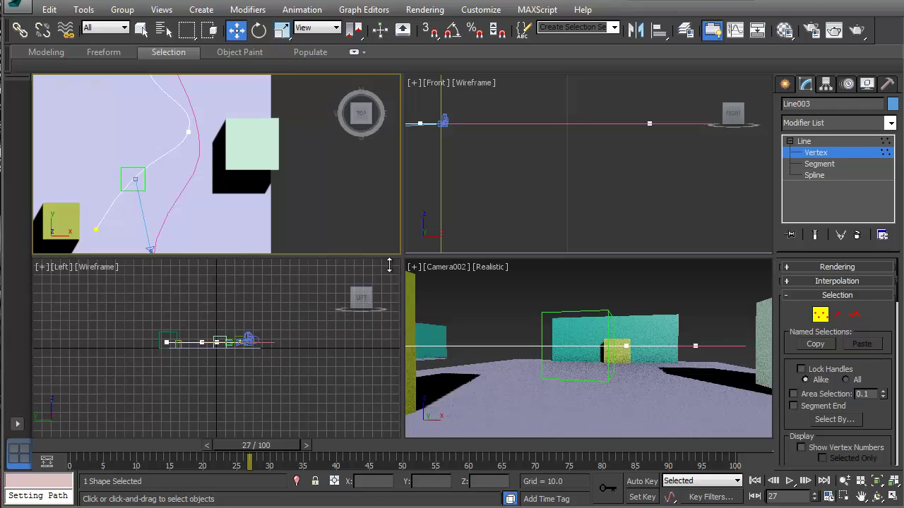
key("h")
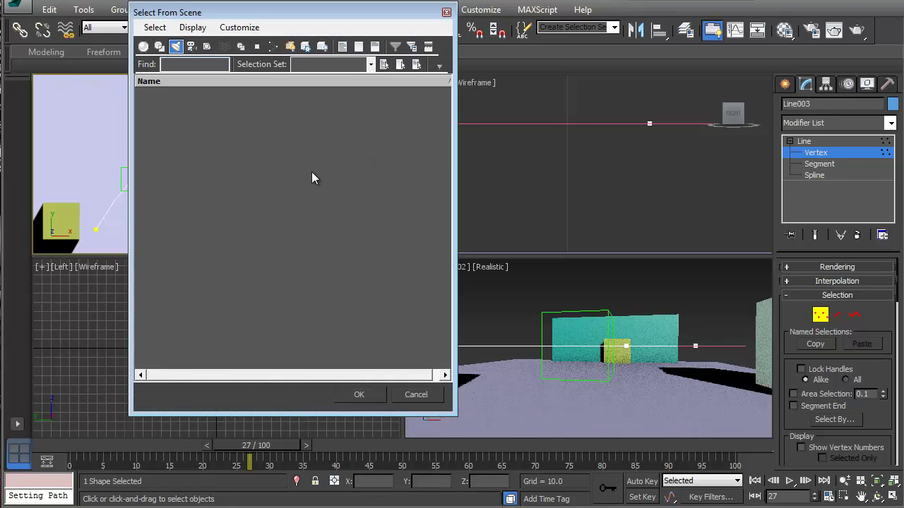
Show geometry, shapes and cameras in the scene list and select Camera002.Target
left_click(144, 46)
left_click(160, 47)
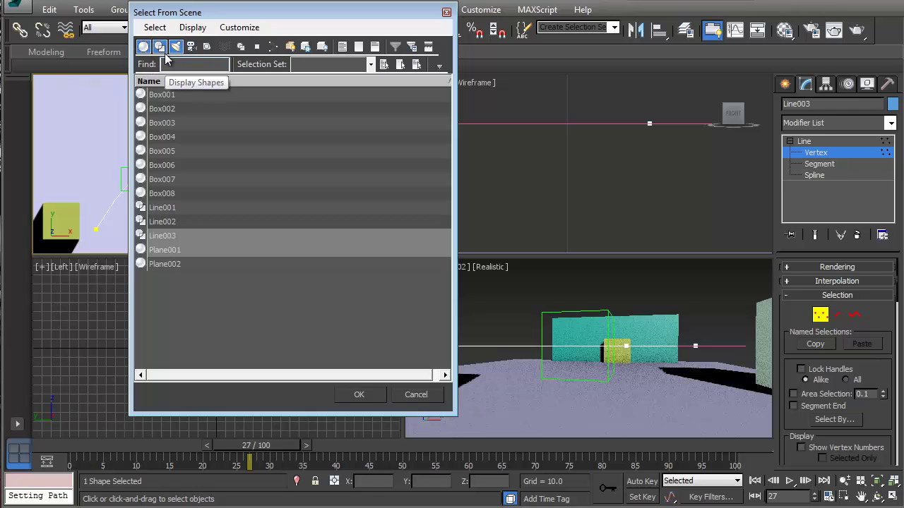
left_click(190, 46)
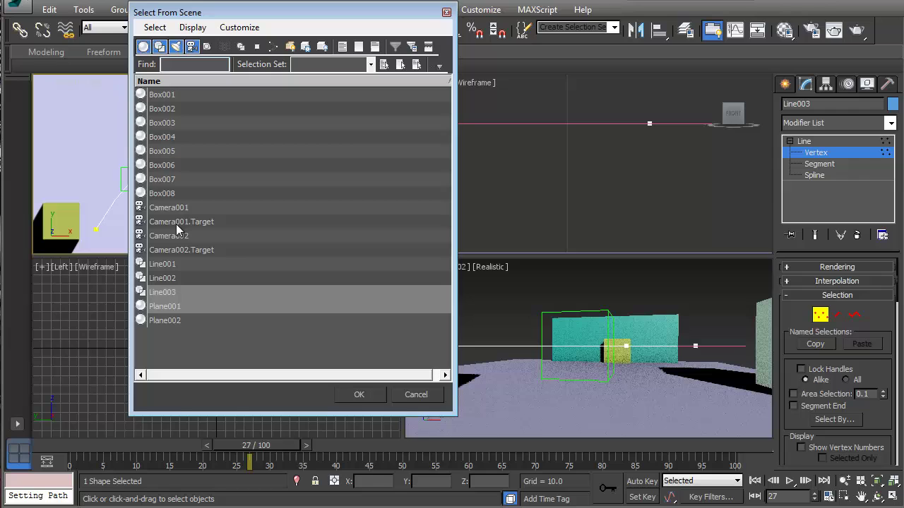
double_click(178, 250)
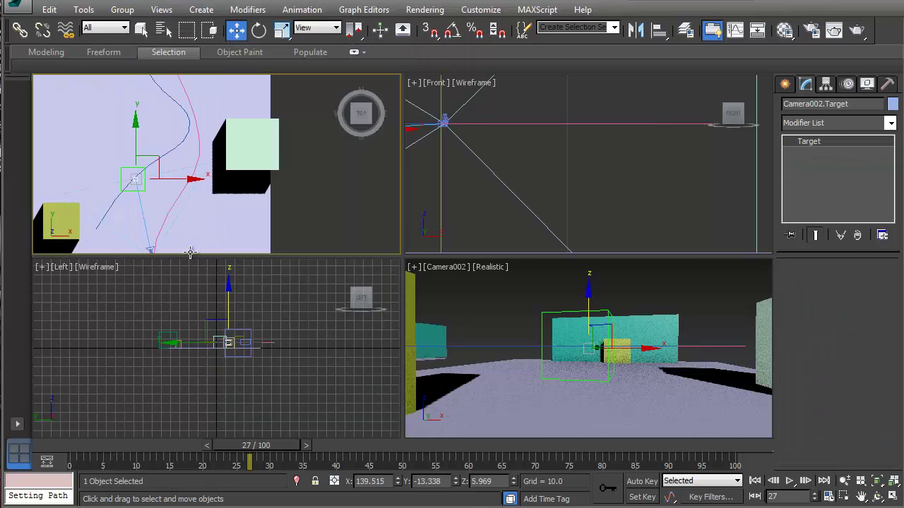
Turn Auto Key on, select Dummy001, and scrub to frame 89 to check the yellow box framing
left_click(640, 482)
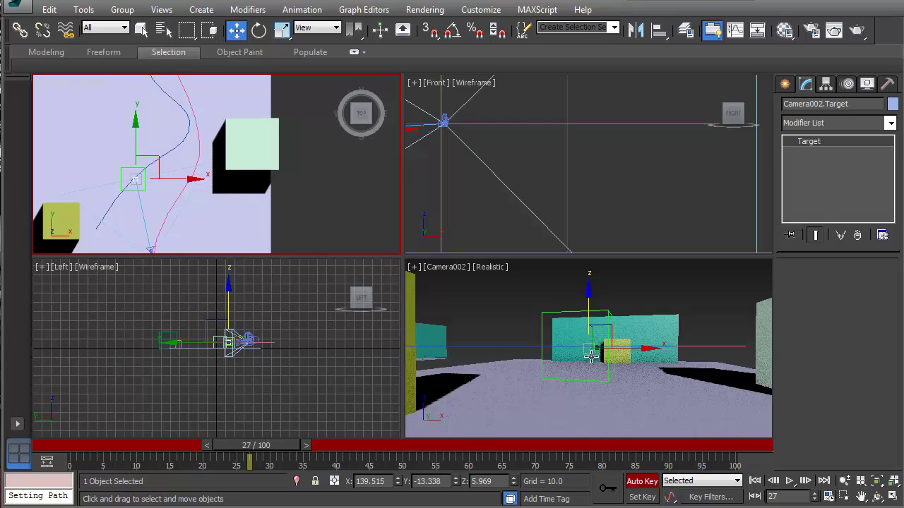
left_click_drag(275, 449, 126, 456)
key("w")
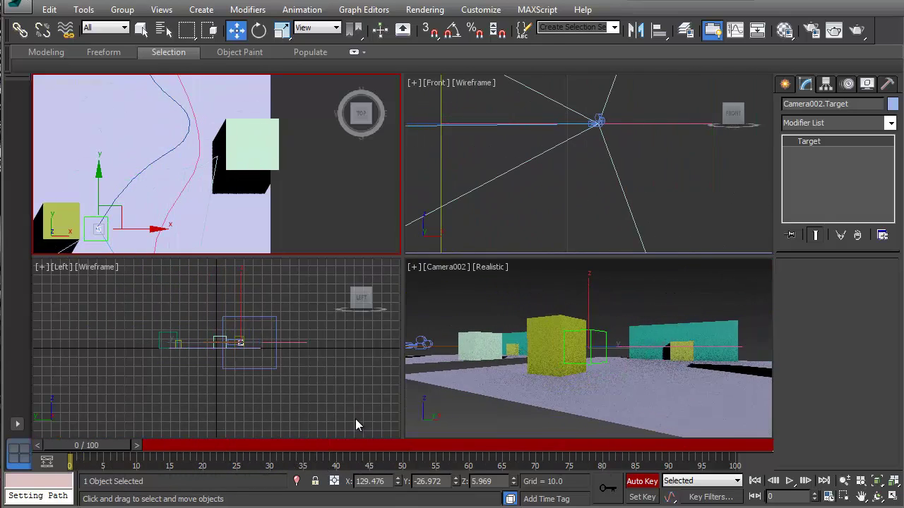
left_click(605, 358)
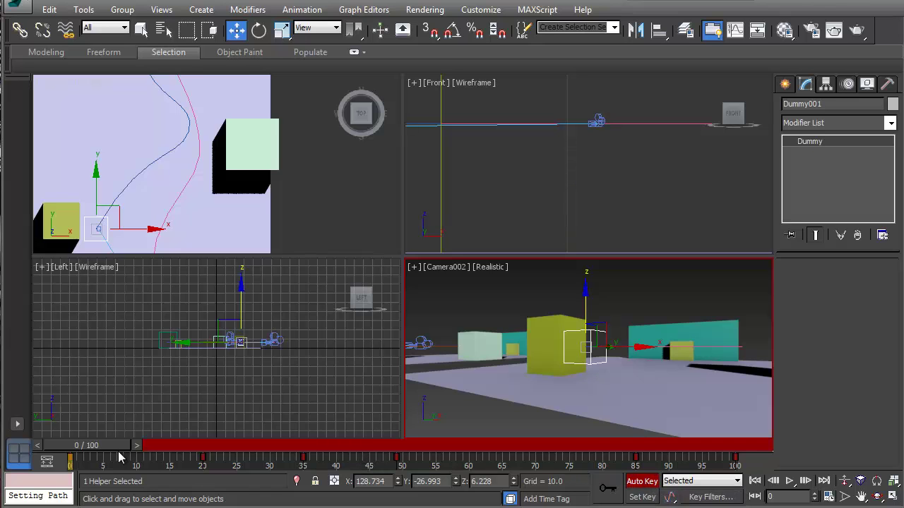
left_click_drag(111, 443, 663, 455)
key("w")
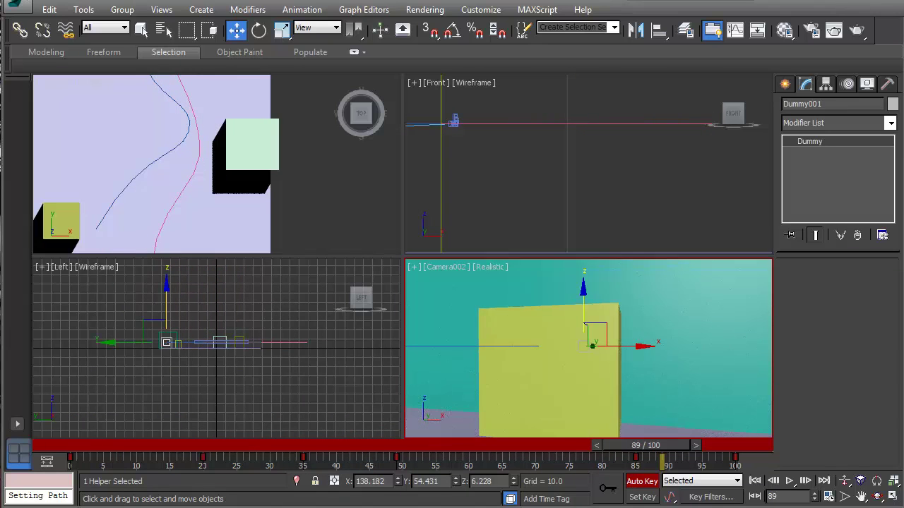